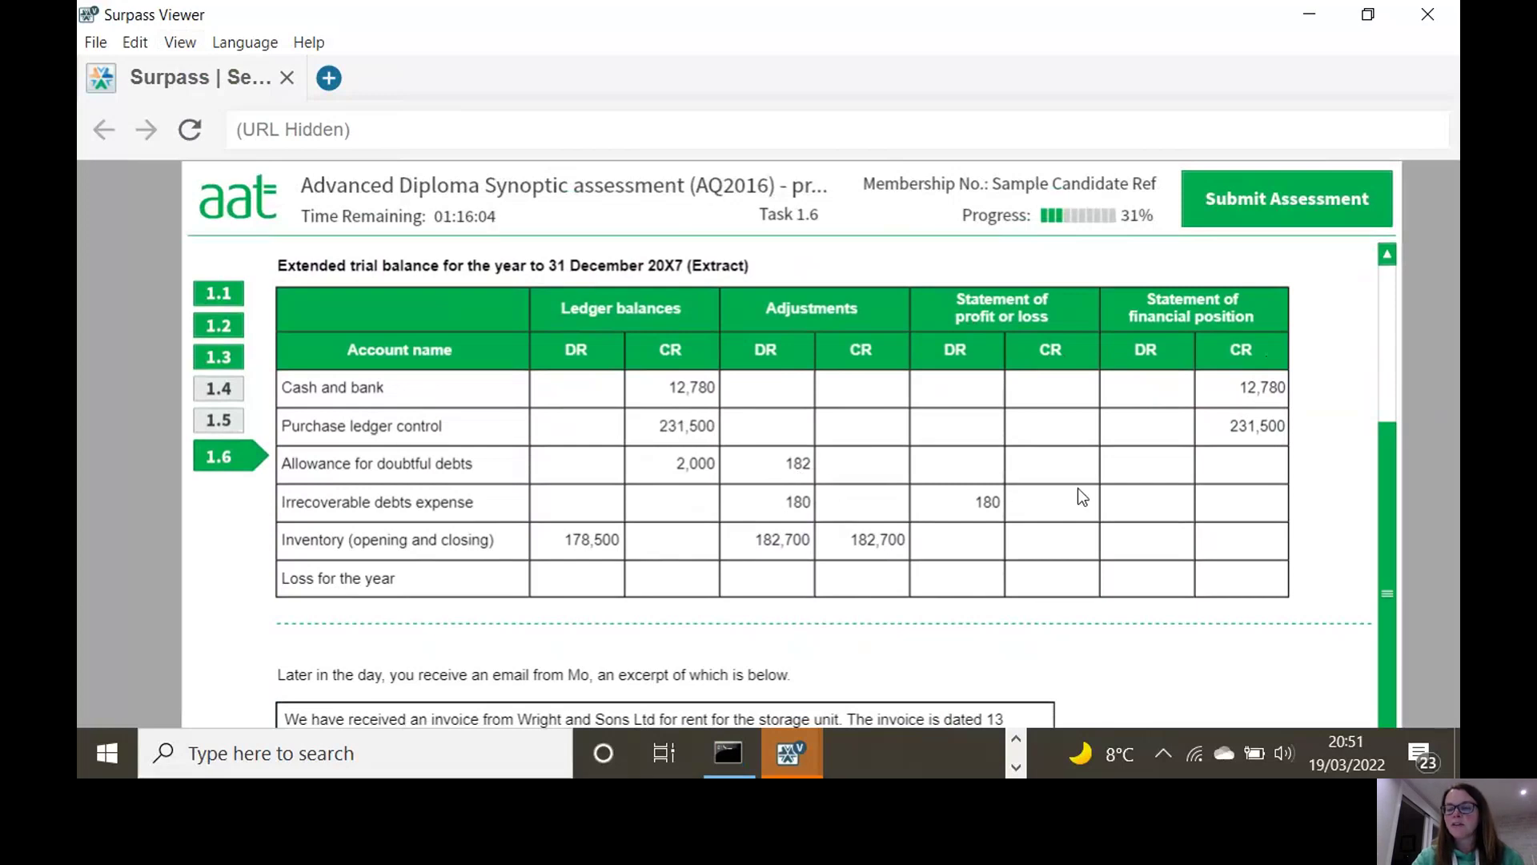
- Enter 1818 as the credit for Allowance for doubtful debts under Statement of financial position
click(1239, 470)
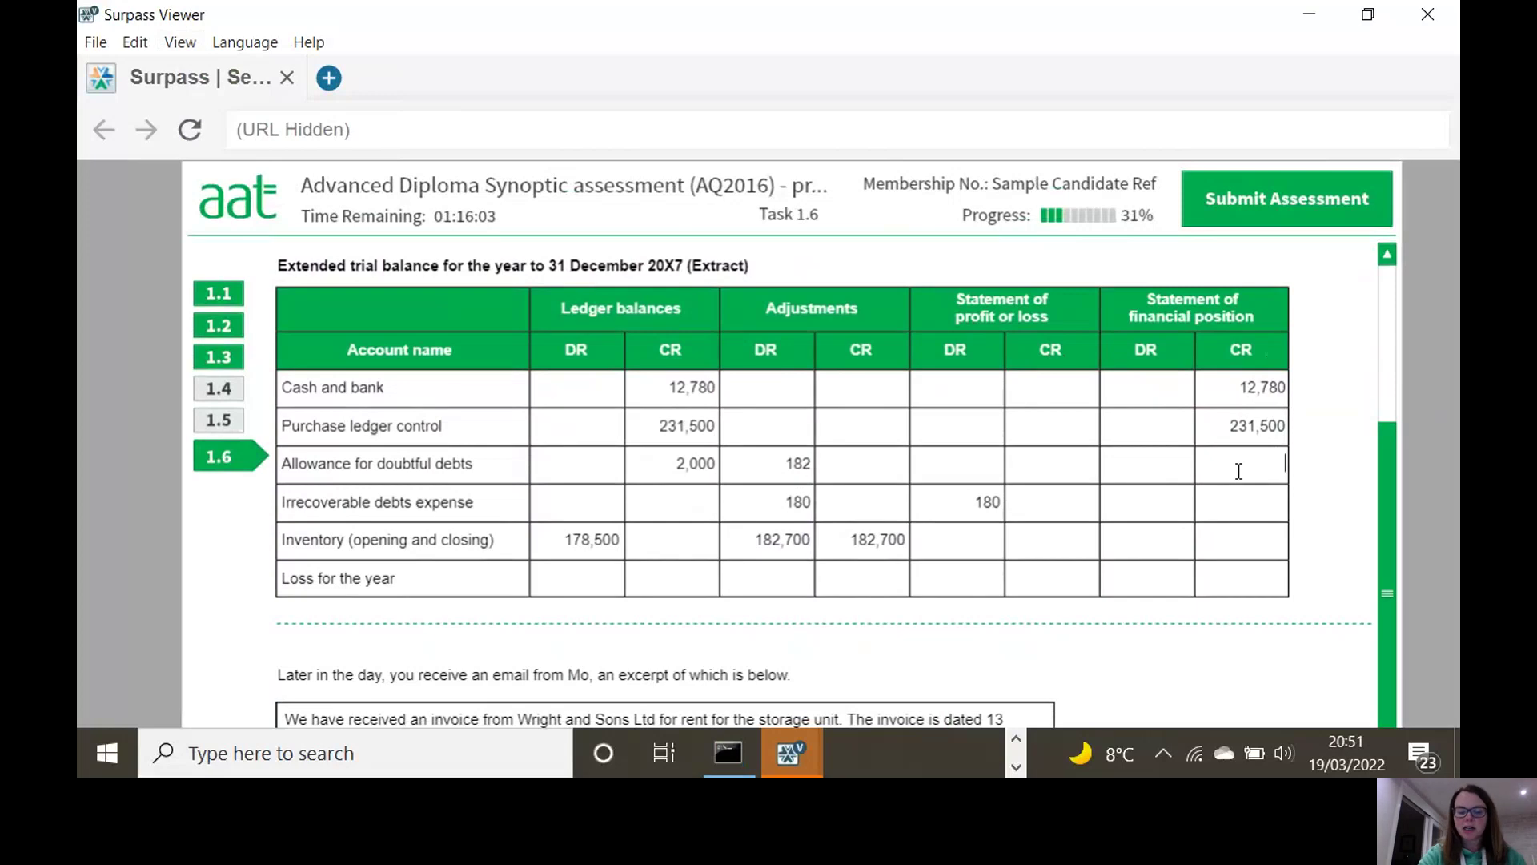
text(1818)
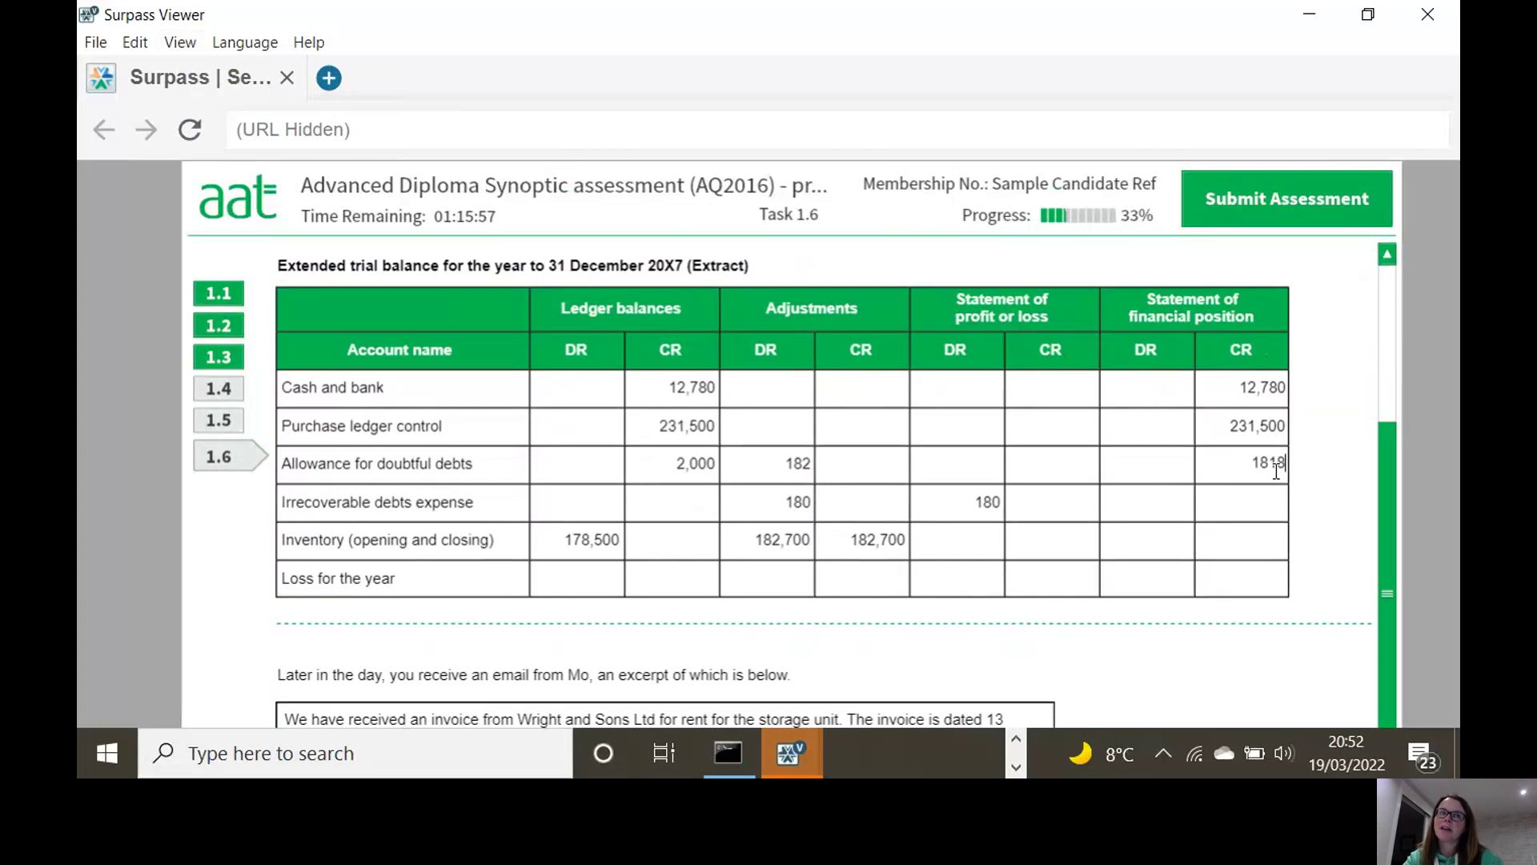
key(BackSpace)
text(8)
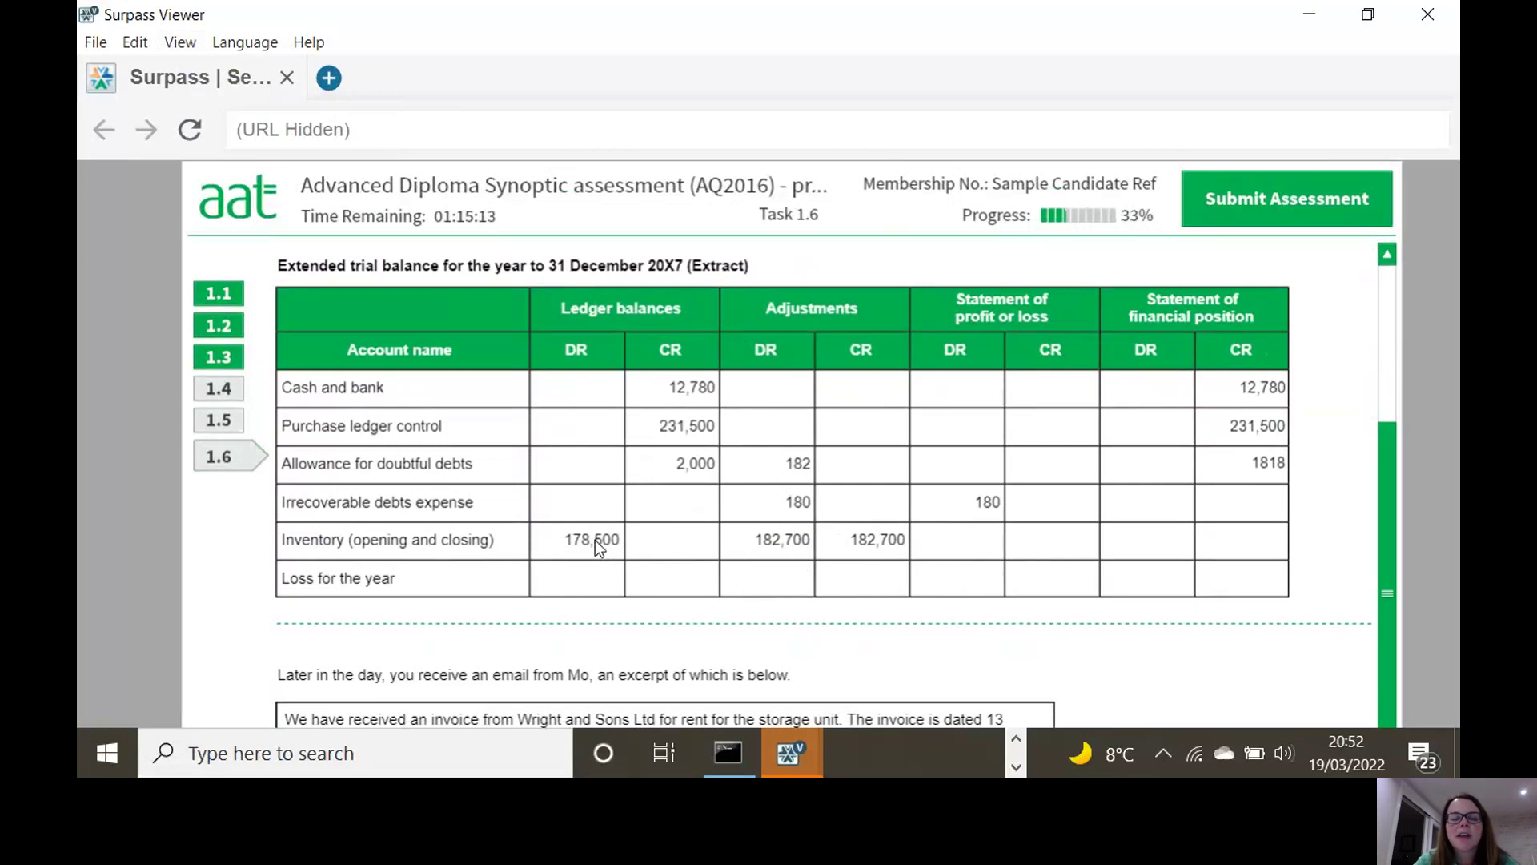
- Extend the Inventory row: profit or loss debit 178500 and credit 182700, and financial position debit 182700
click(943, 542)
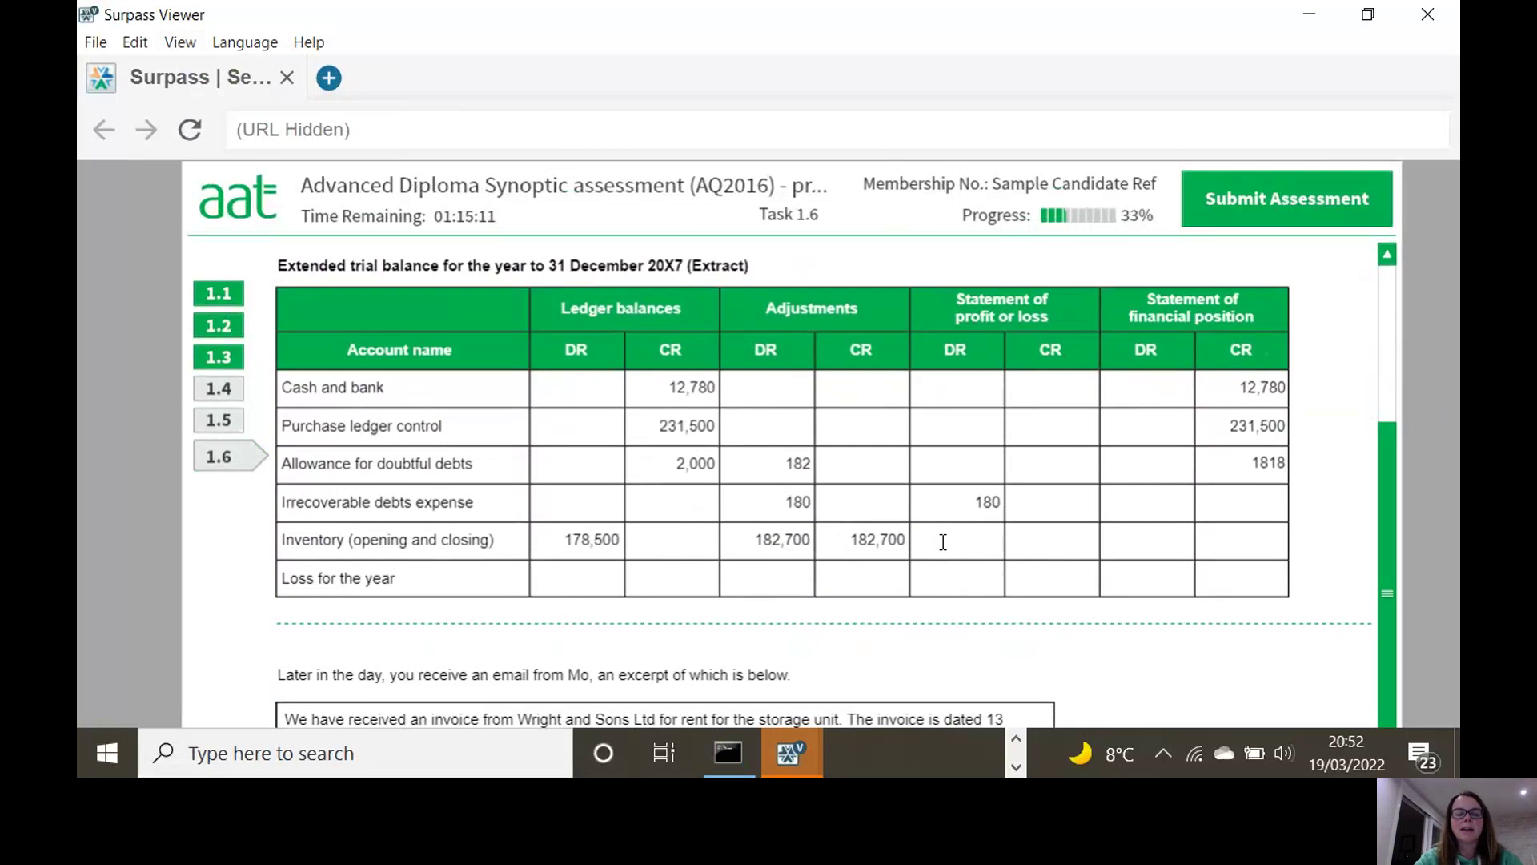
text(178)
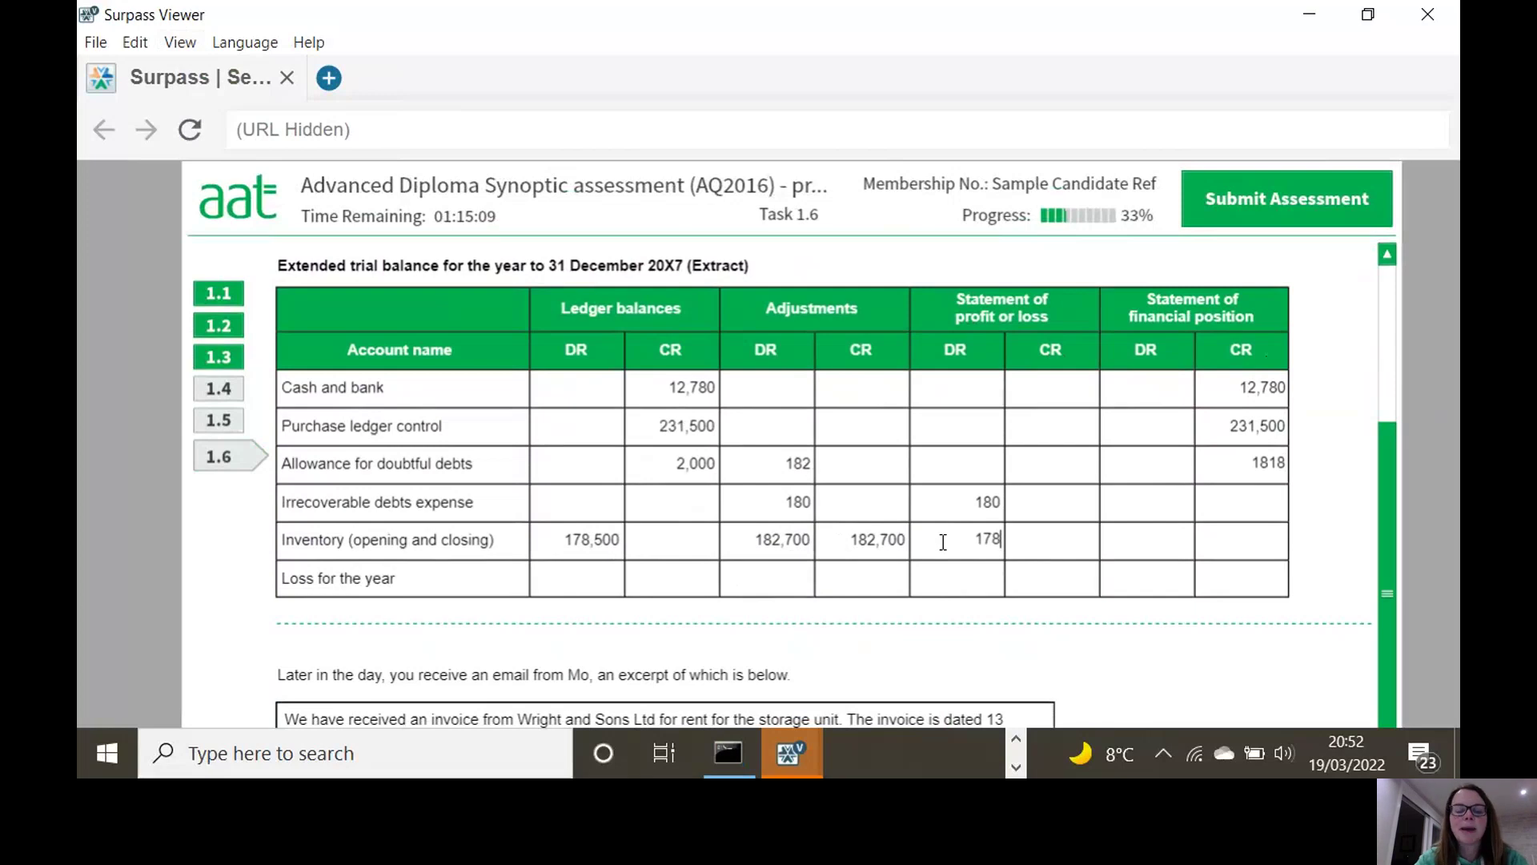
text(500)
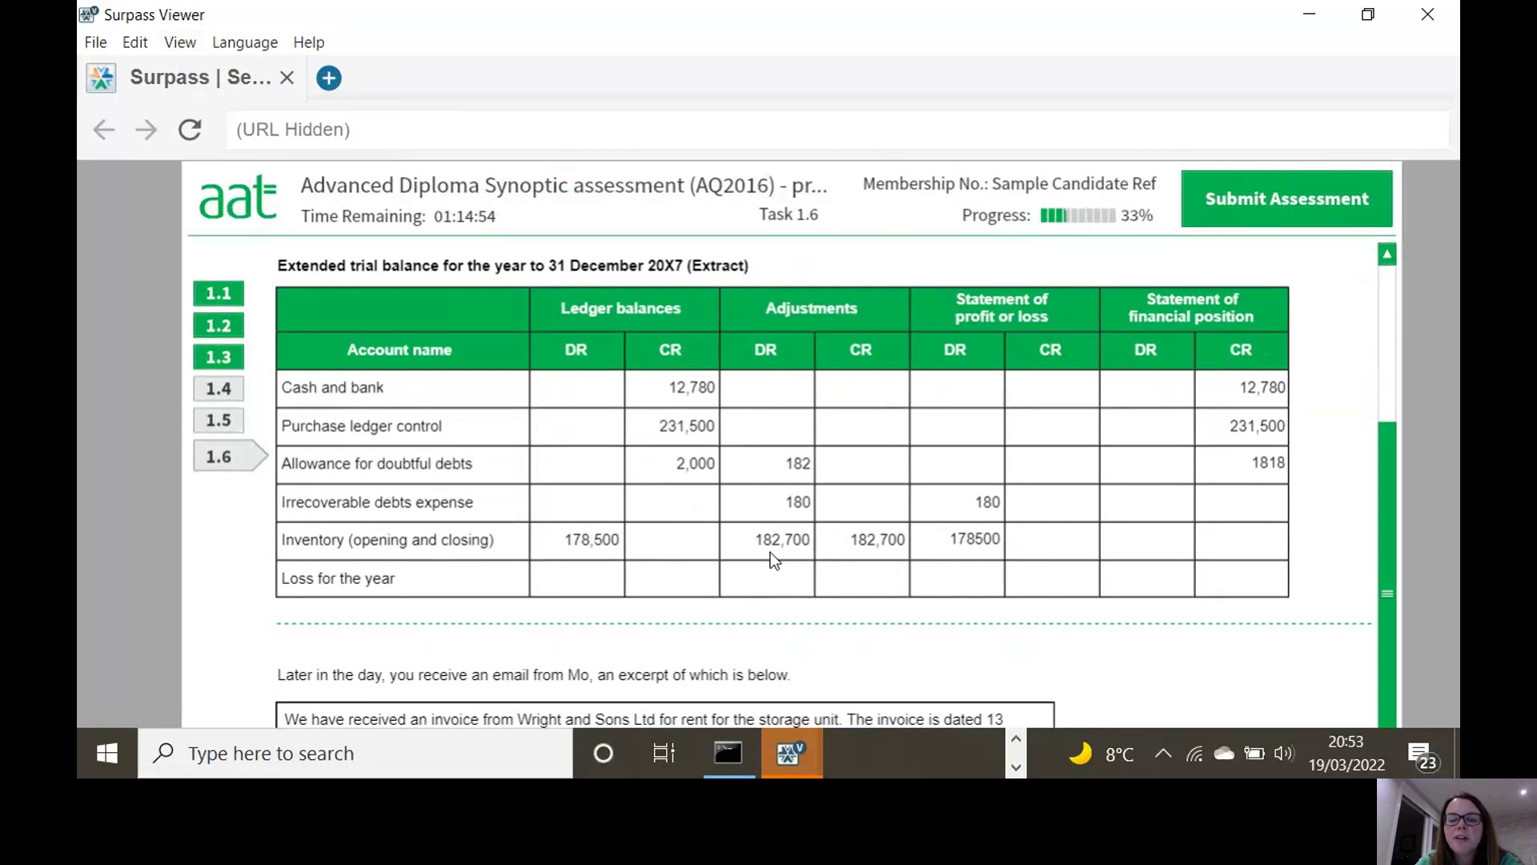
click(1127, 541)
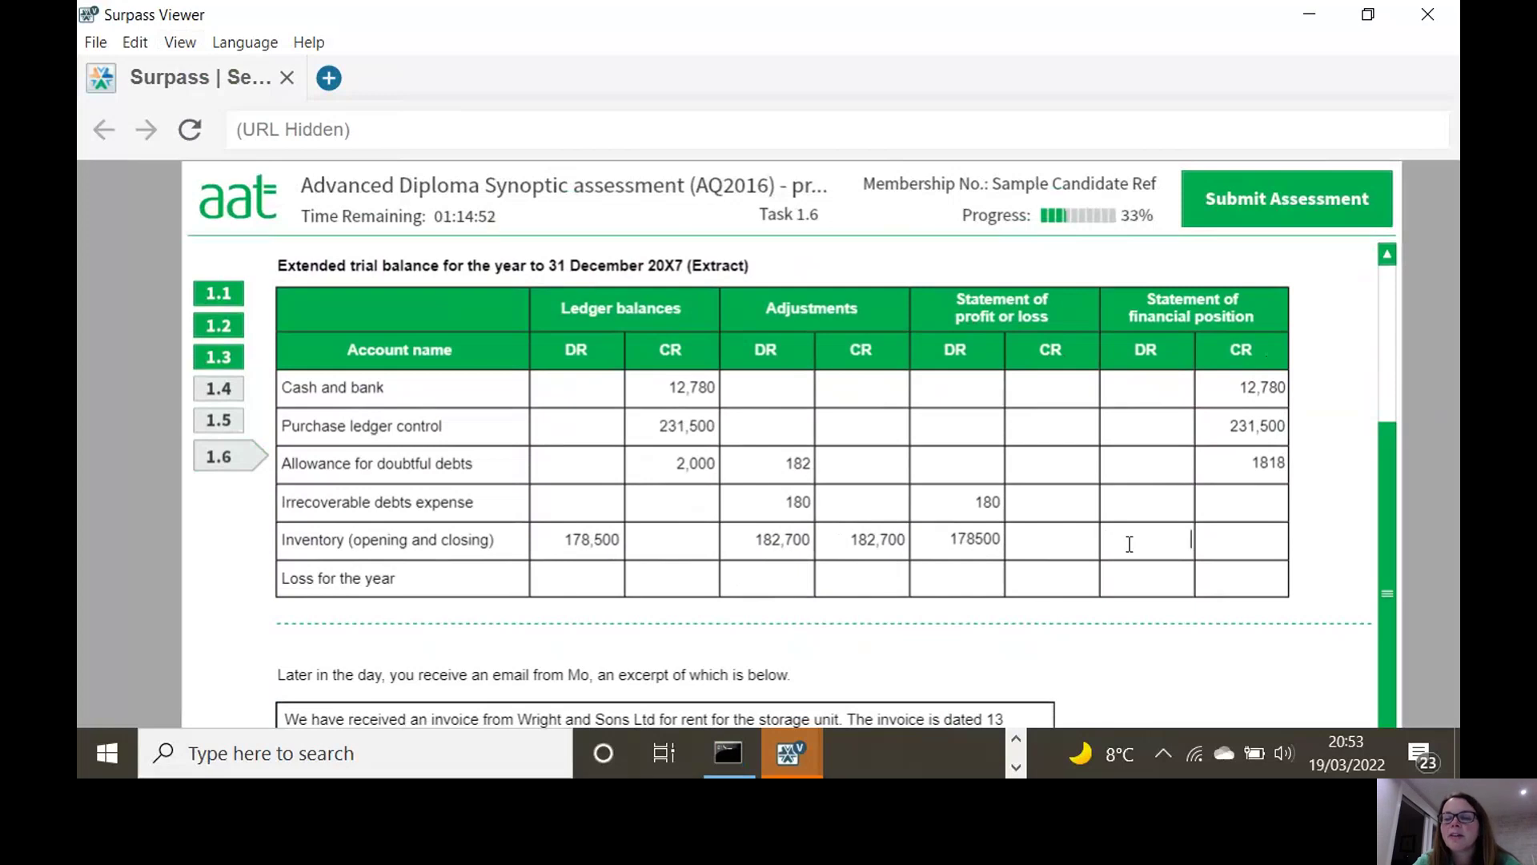
text(182700)
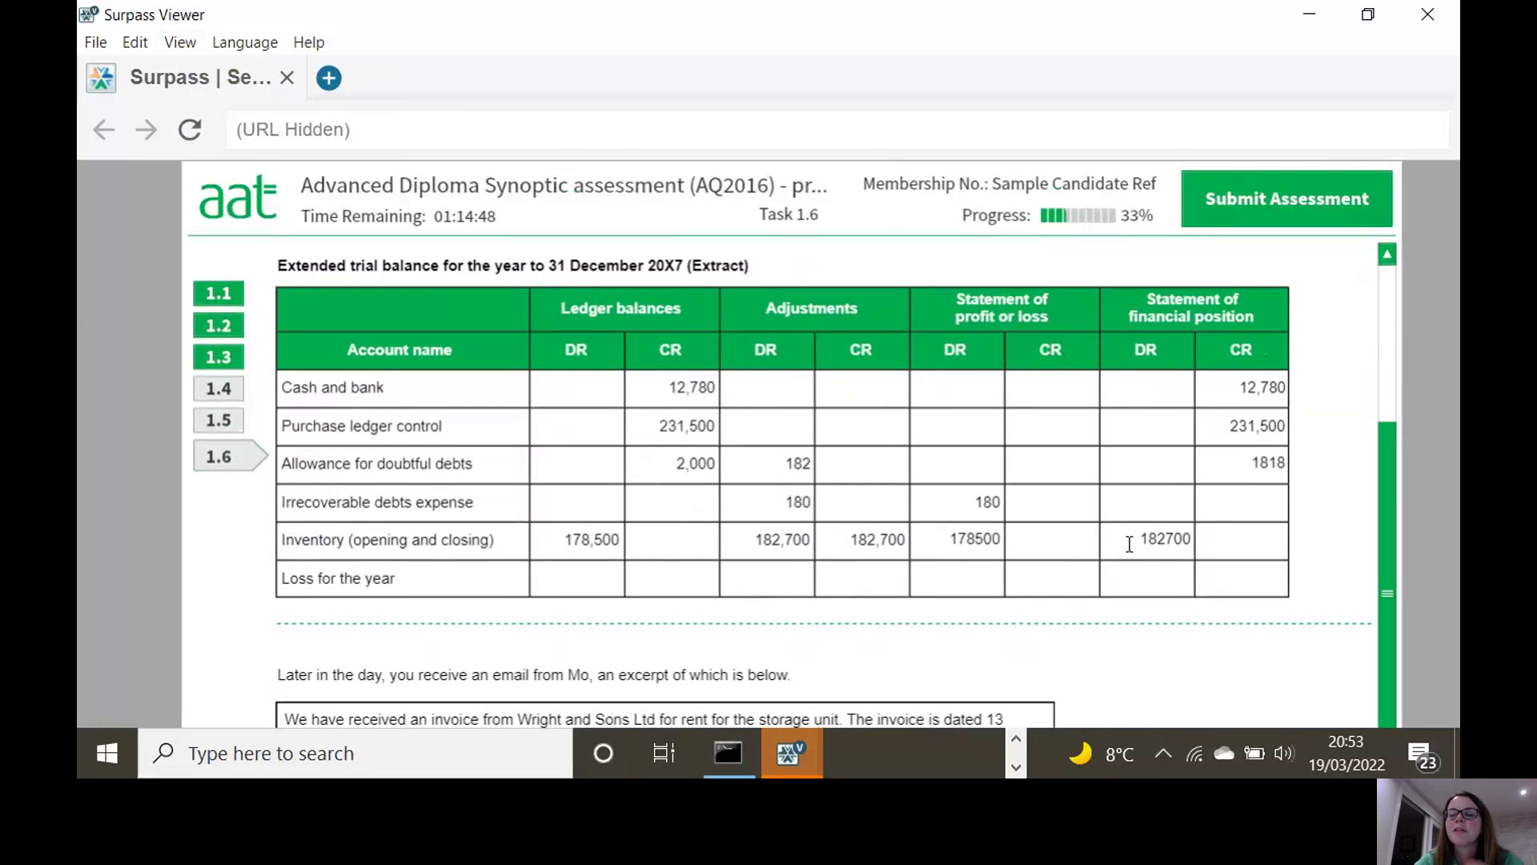
click(1056, 542)
text(18)
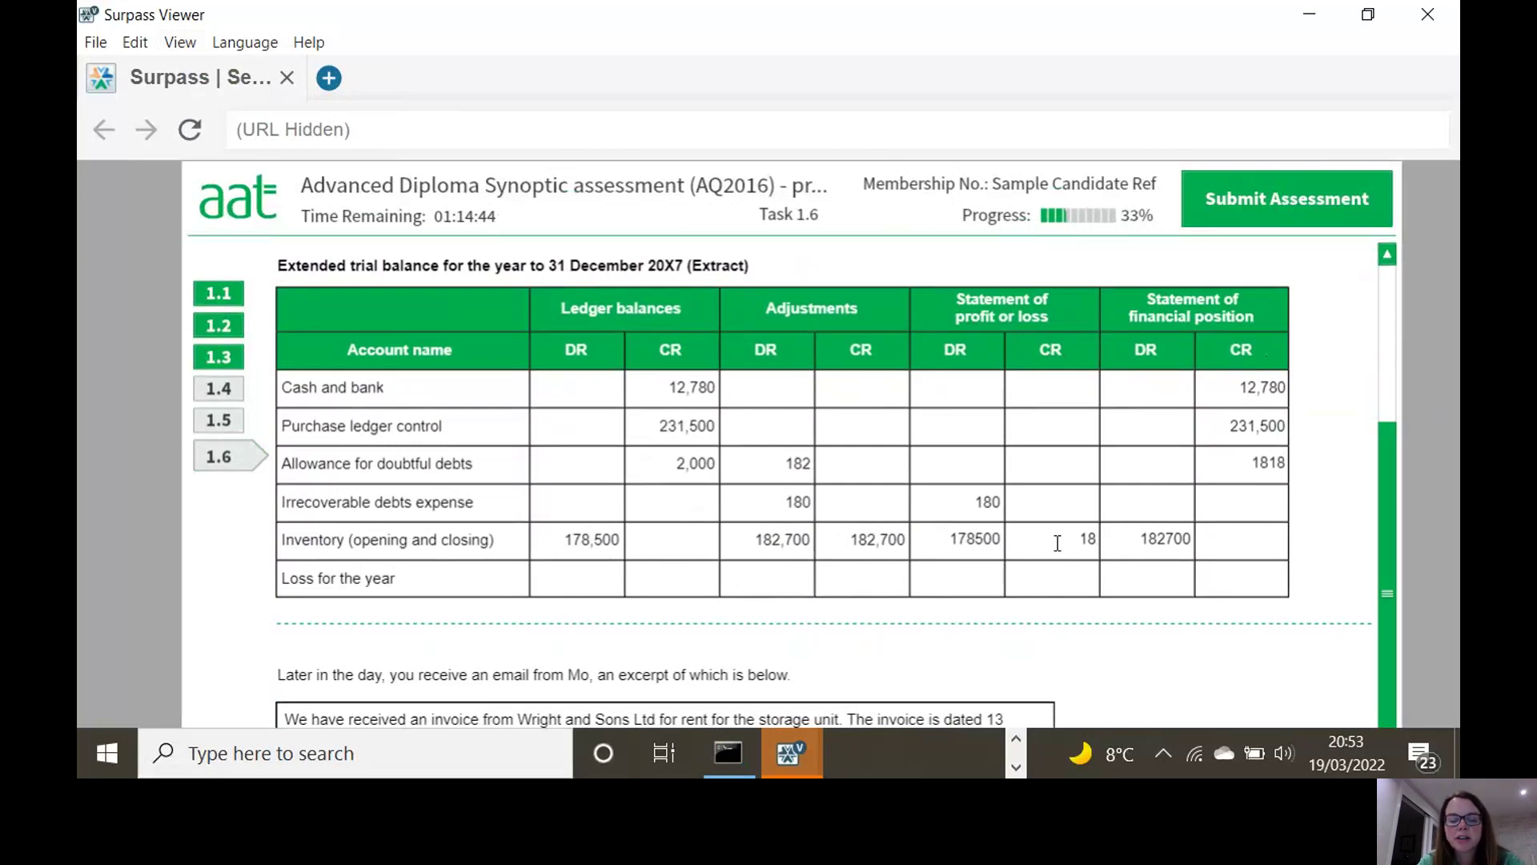
text(2700)
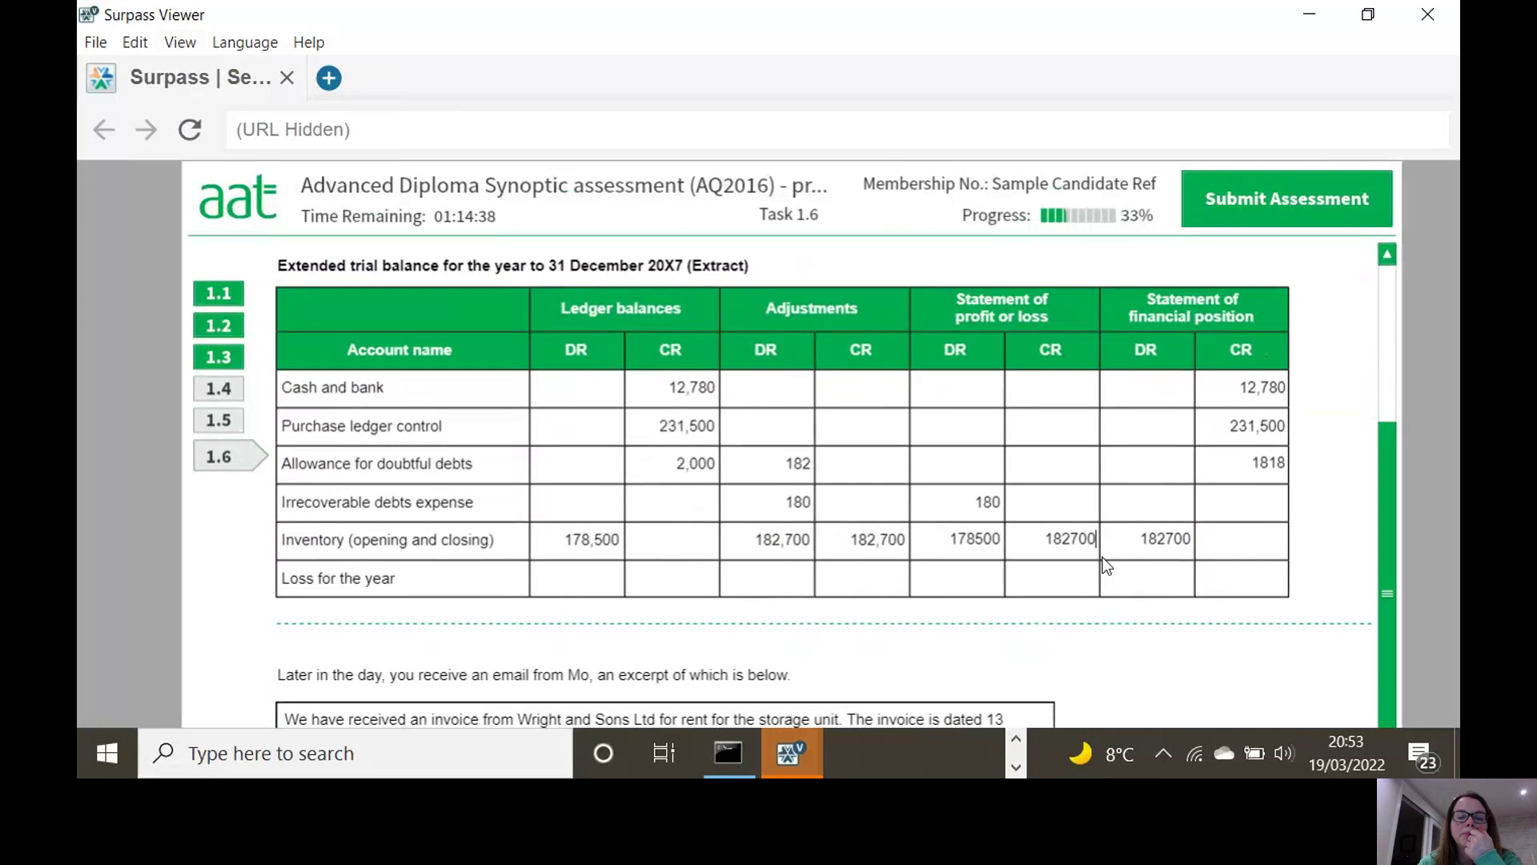
- Enter the loss for the year, 185588, as a profit or loss credit and a financial position debit
drag(1385, 618, 1377, 549)
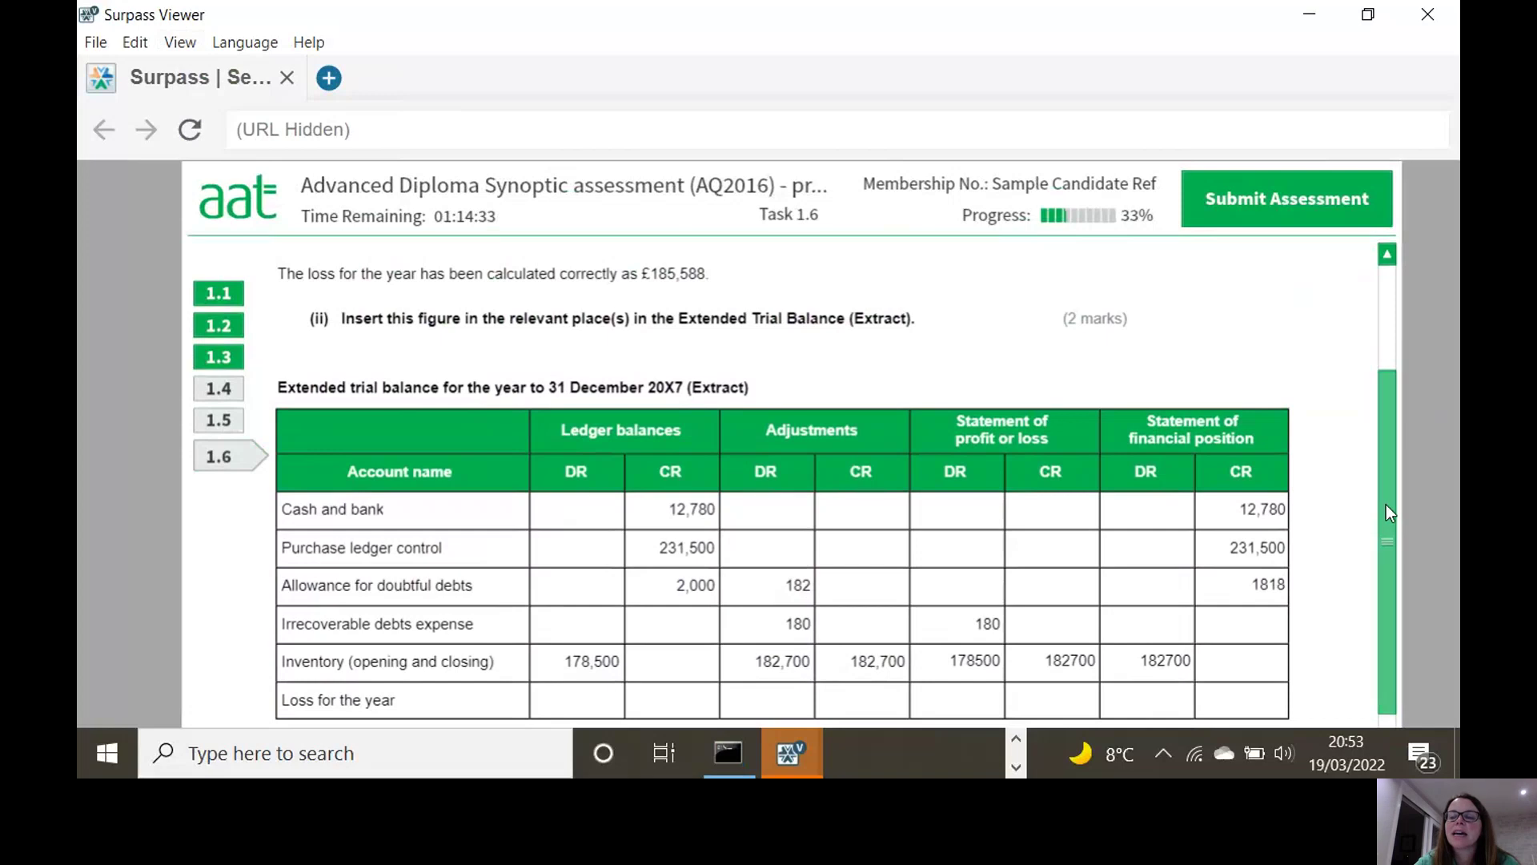
drag(1385, 504, 1387, 538)
scroll(1385, 536, down, 1)
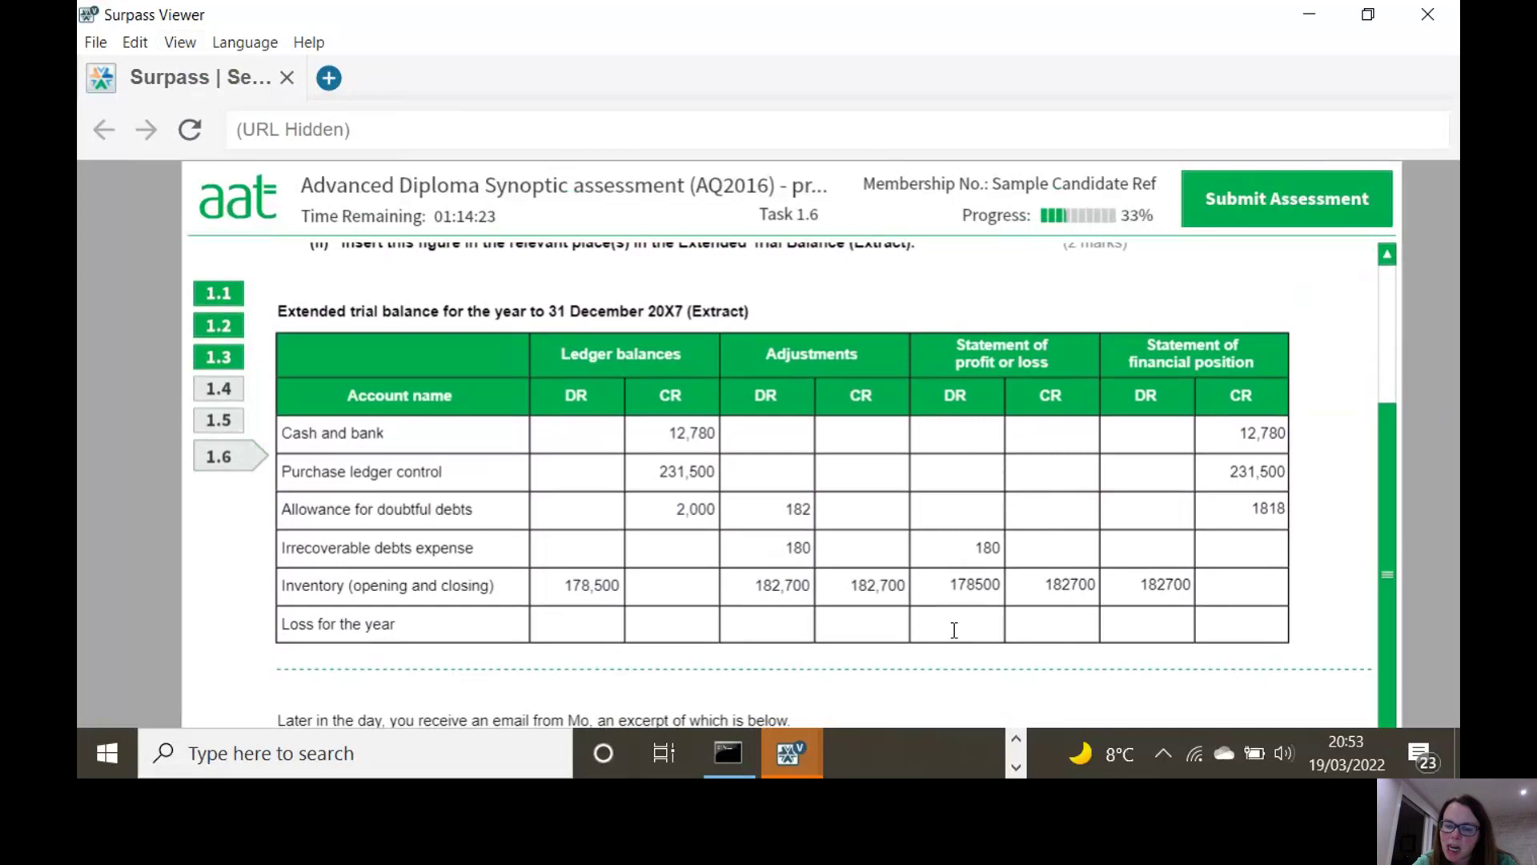
click(1056, 629)
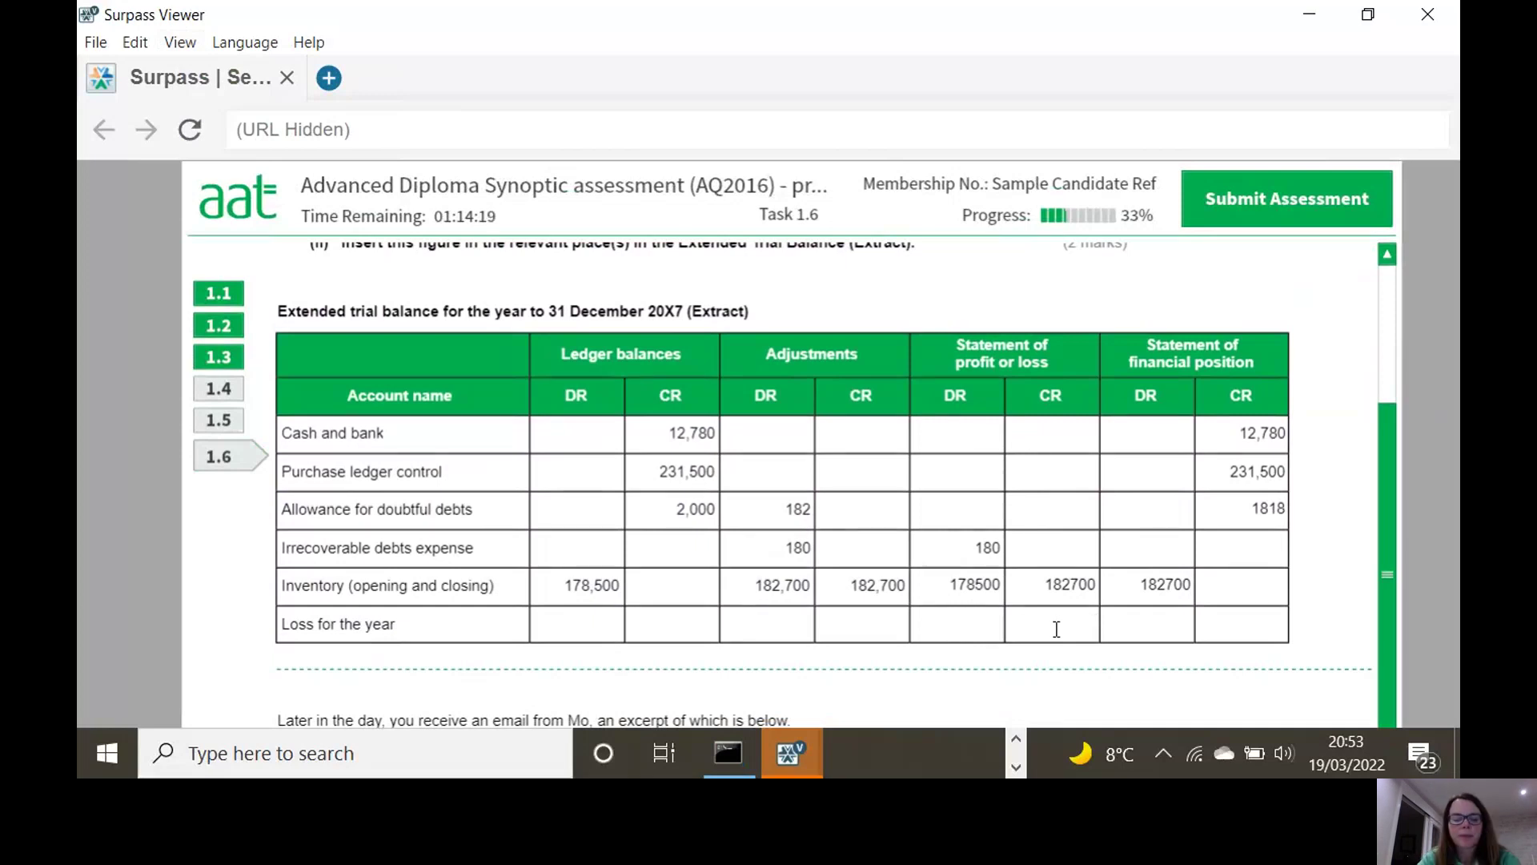
text(185588)
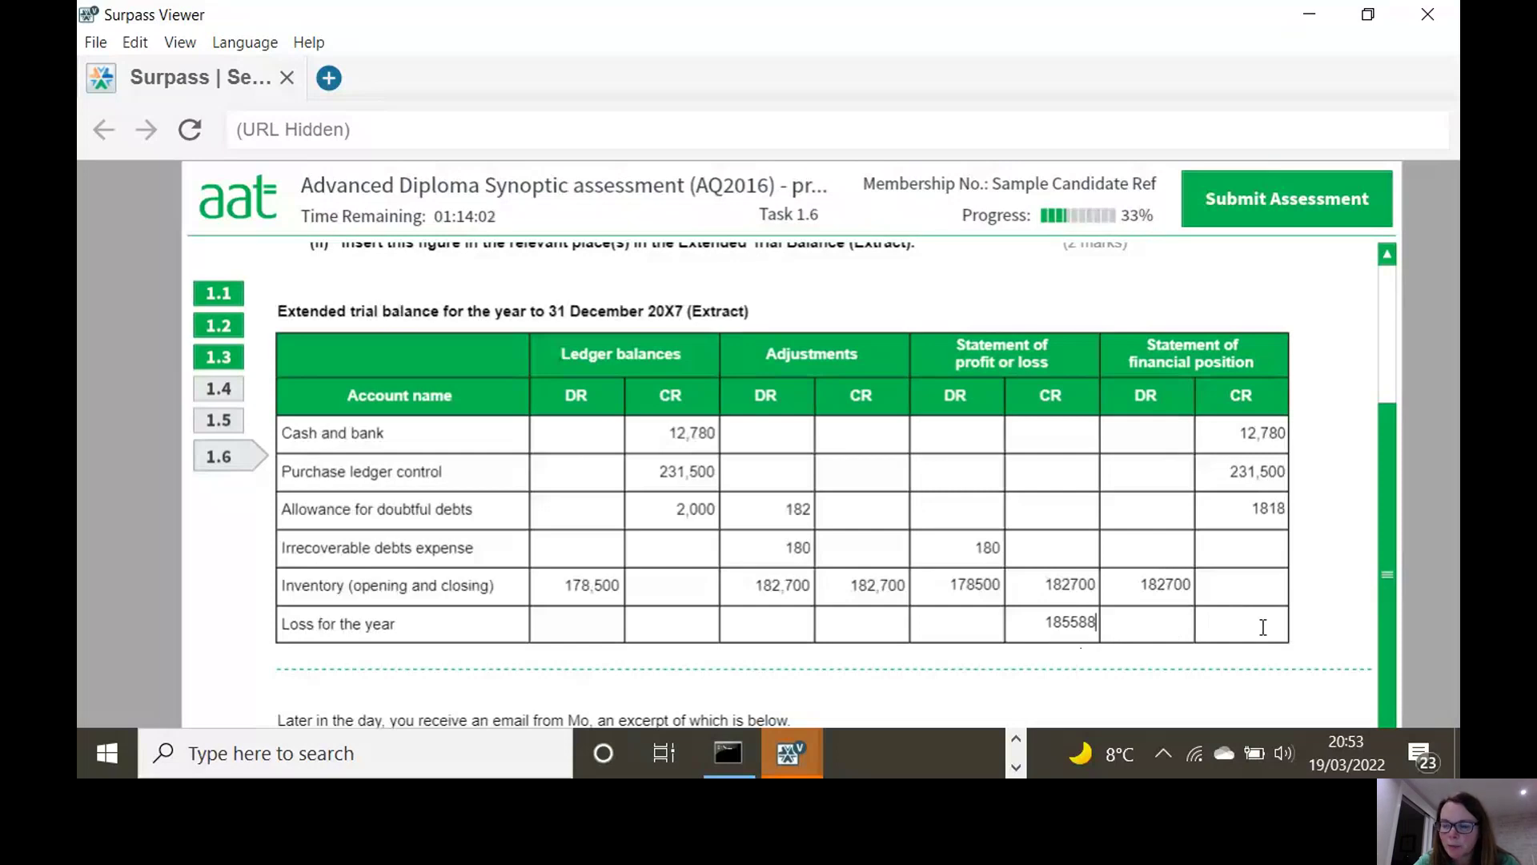
click(1173, 625)
text(185)
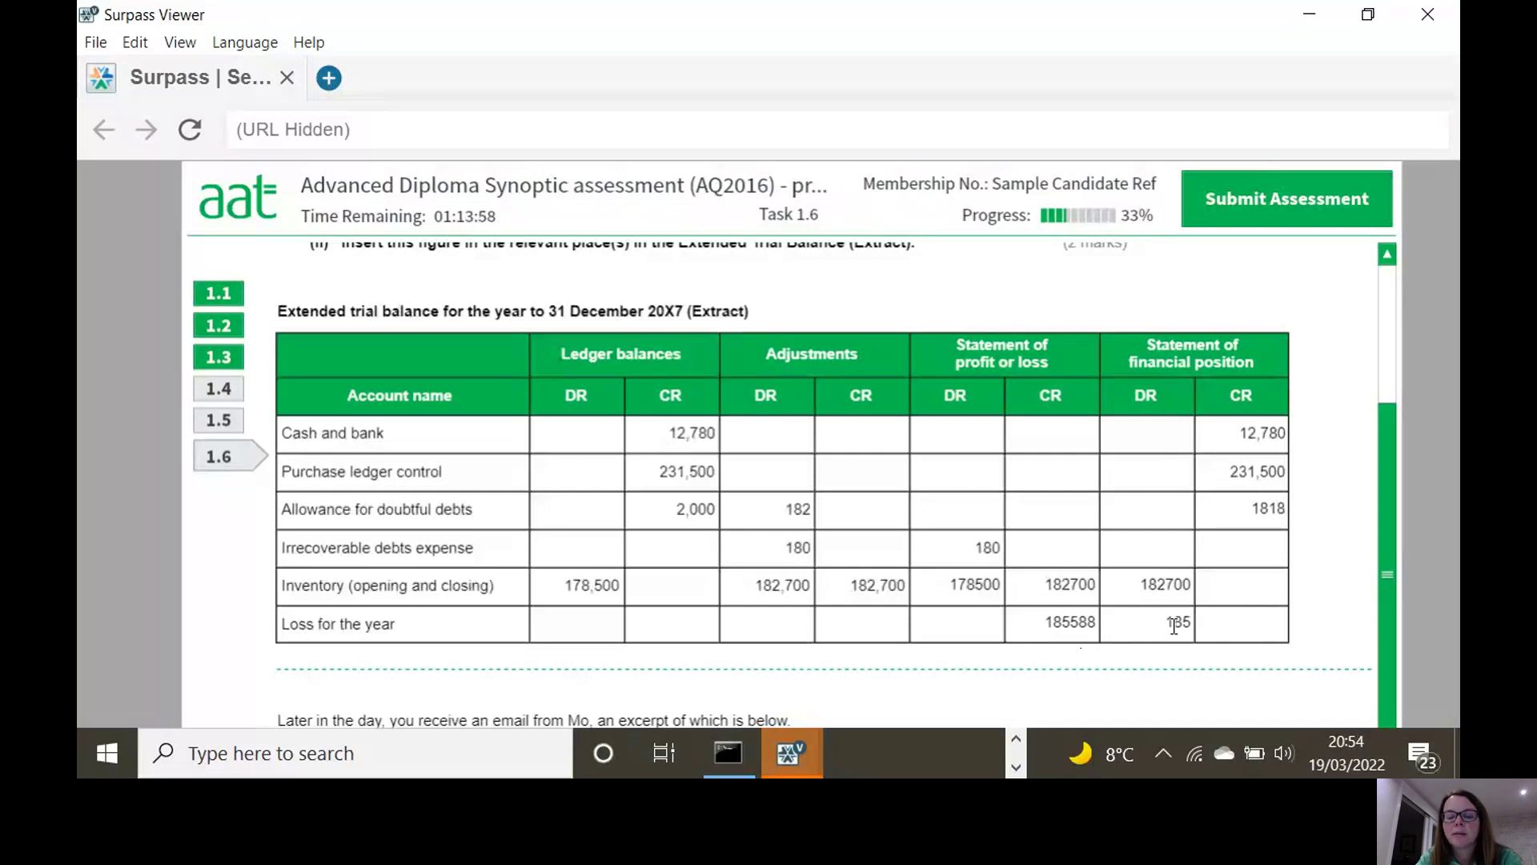
text(588)
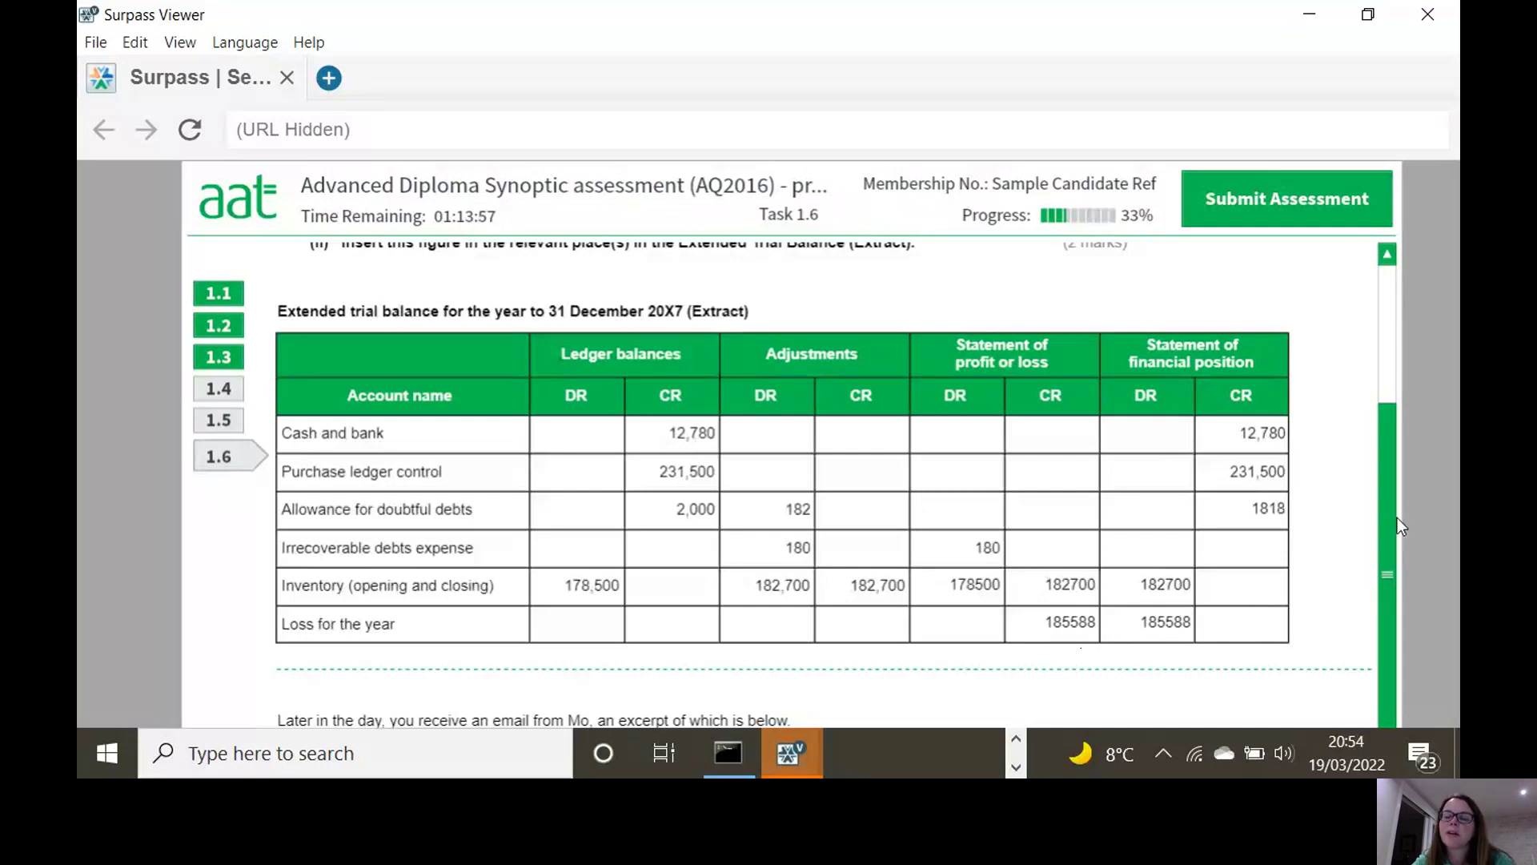
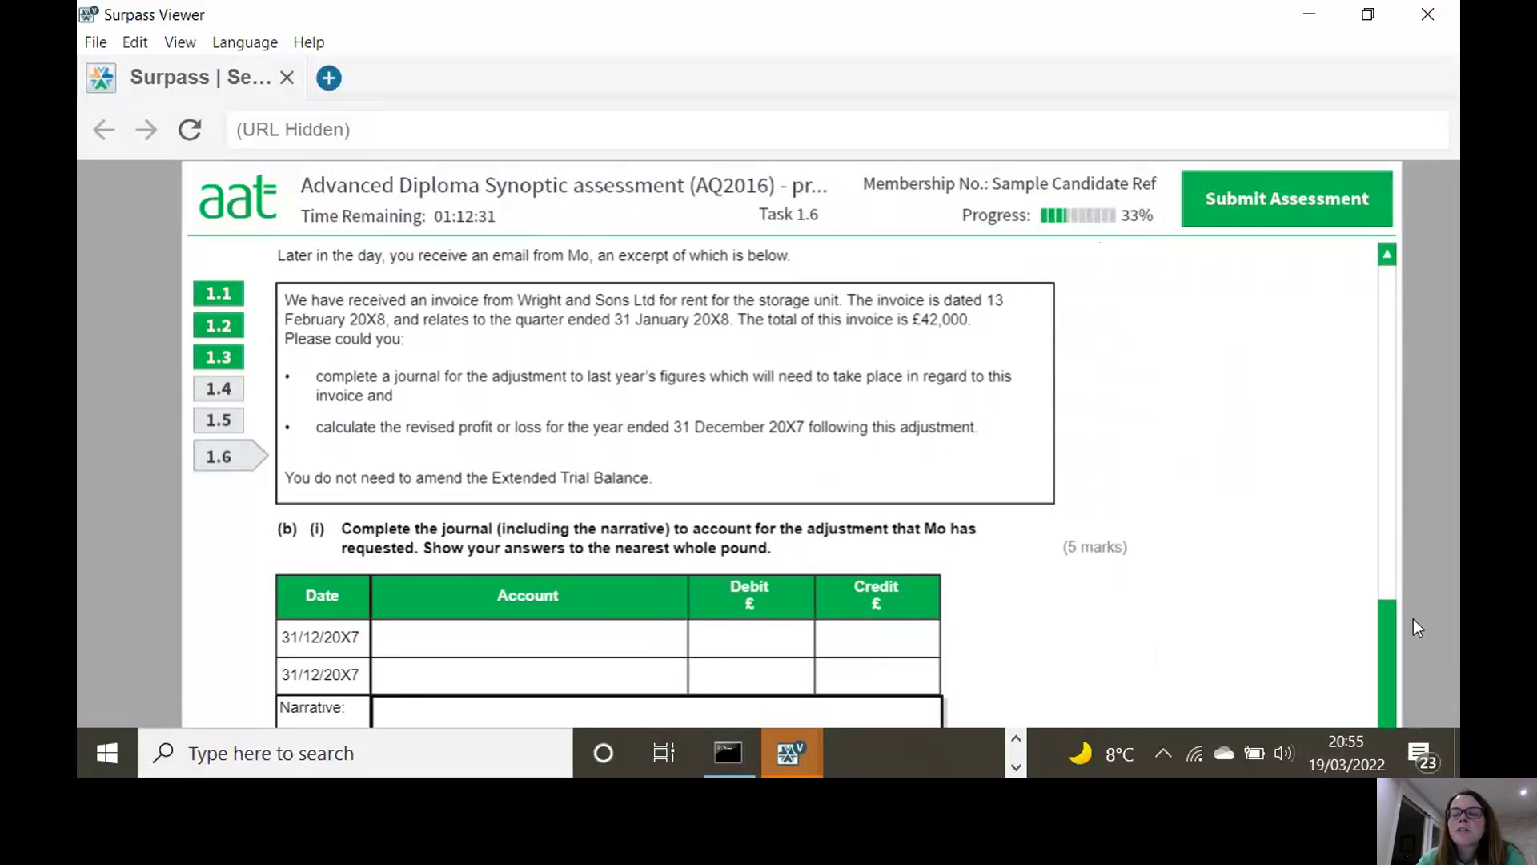
- Fill in the first journal line of part (b)(i) with account Rent and a debit of 28000
mouse_move(1387, 624)
mouse_down()
mouse_move(1386, 671)
mouse_move(1383, 653)
mouse_up()
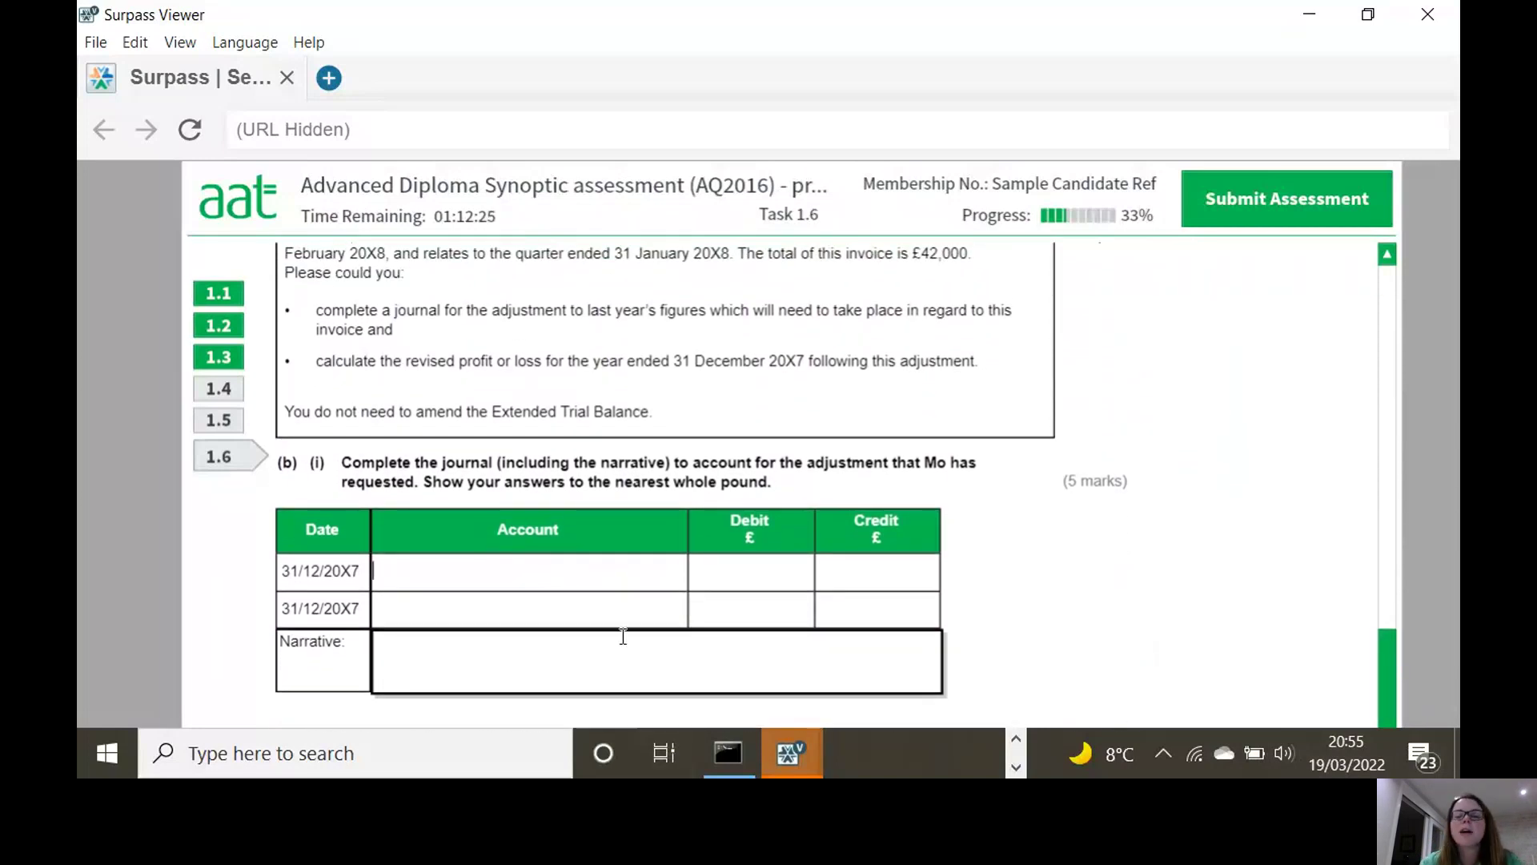
drag(1386, 669, 1380, 642)
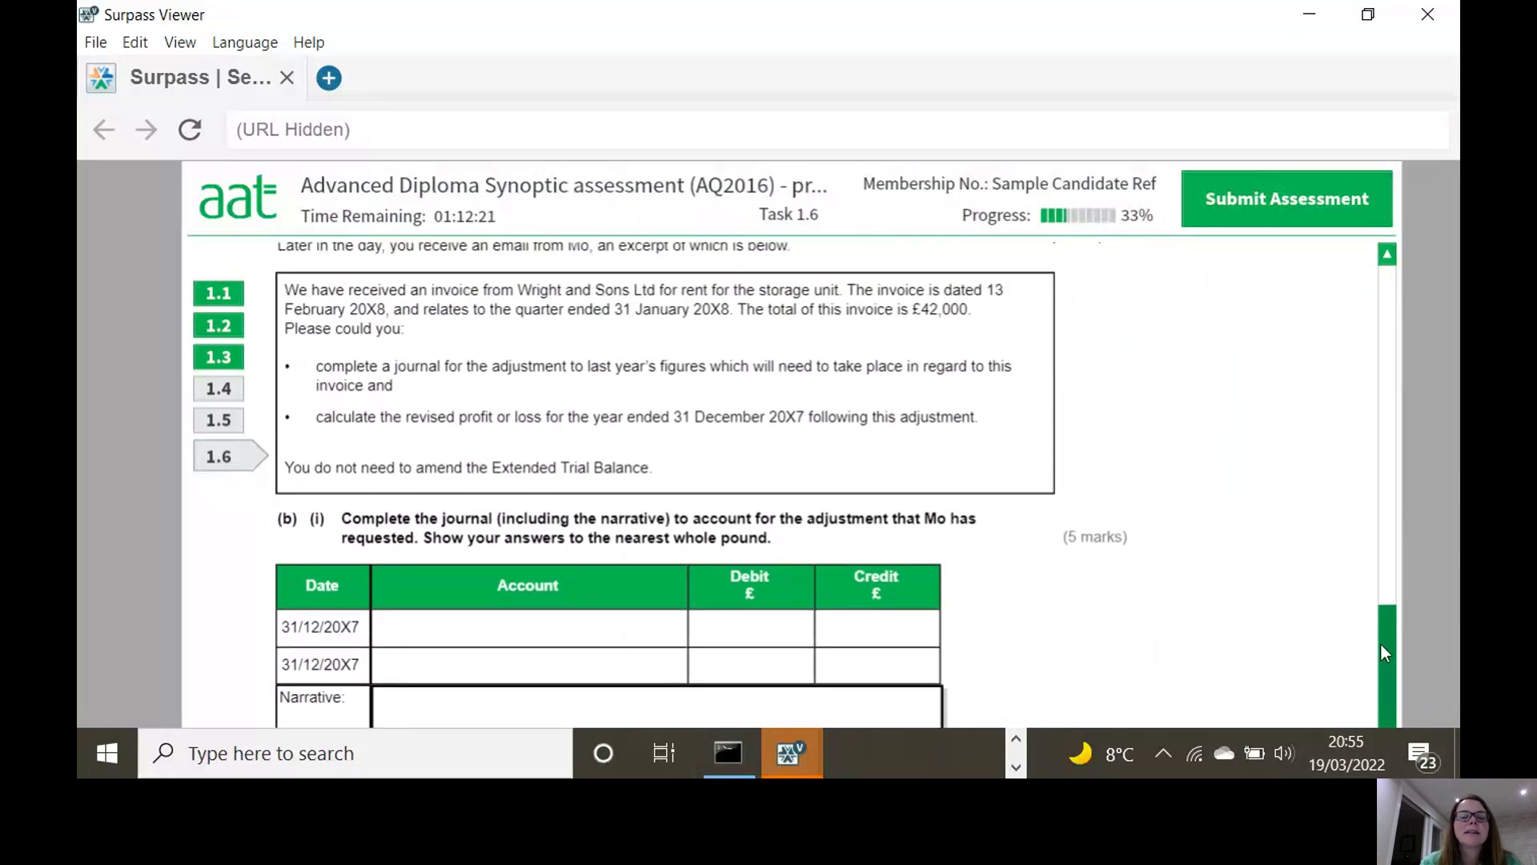
drag(1380, 645, 1380, 652)
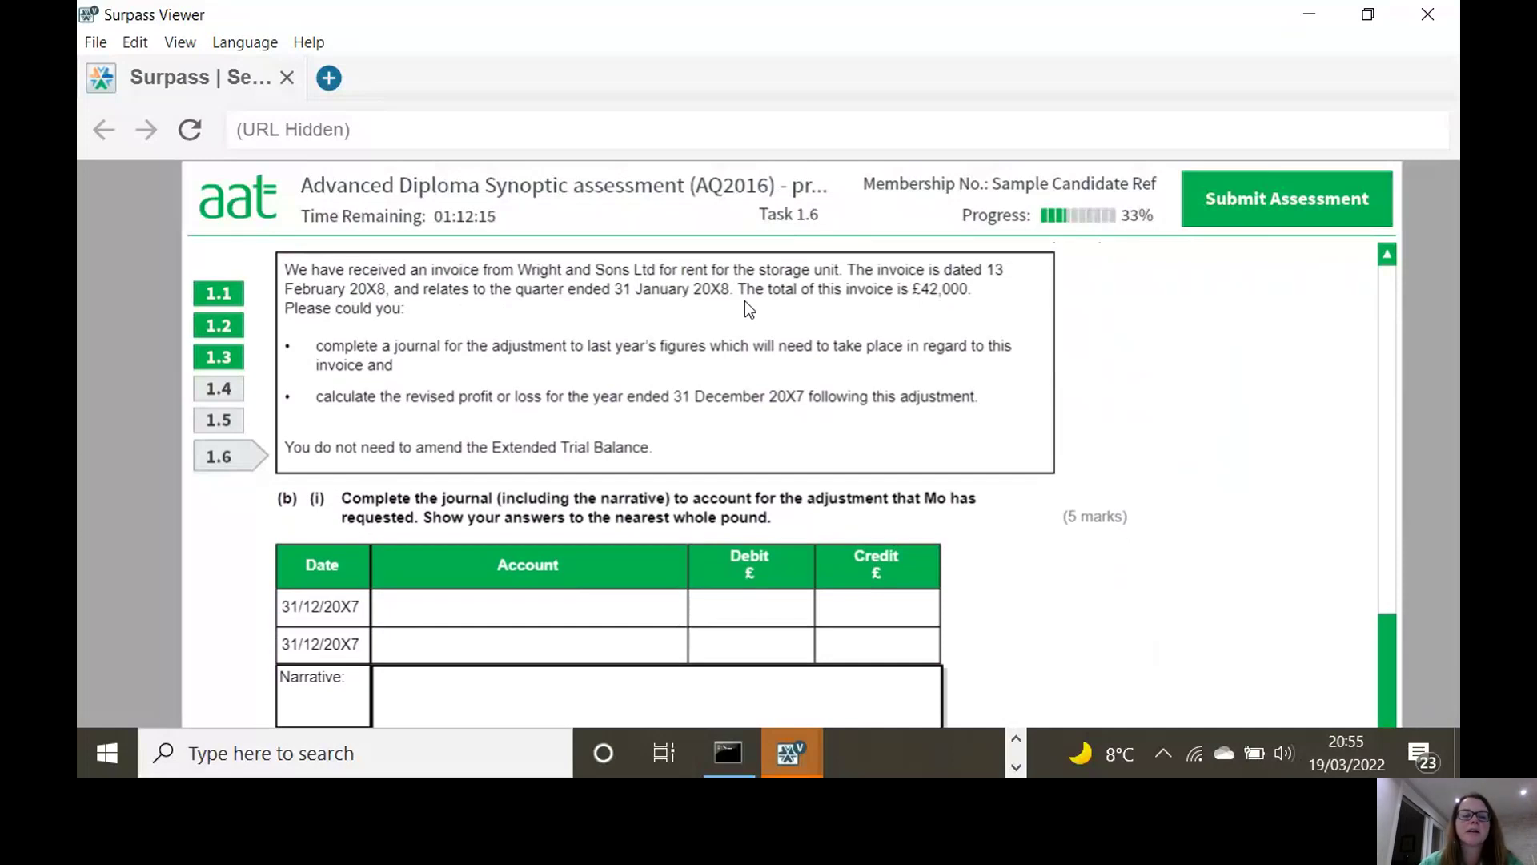
text(Rent)
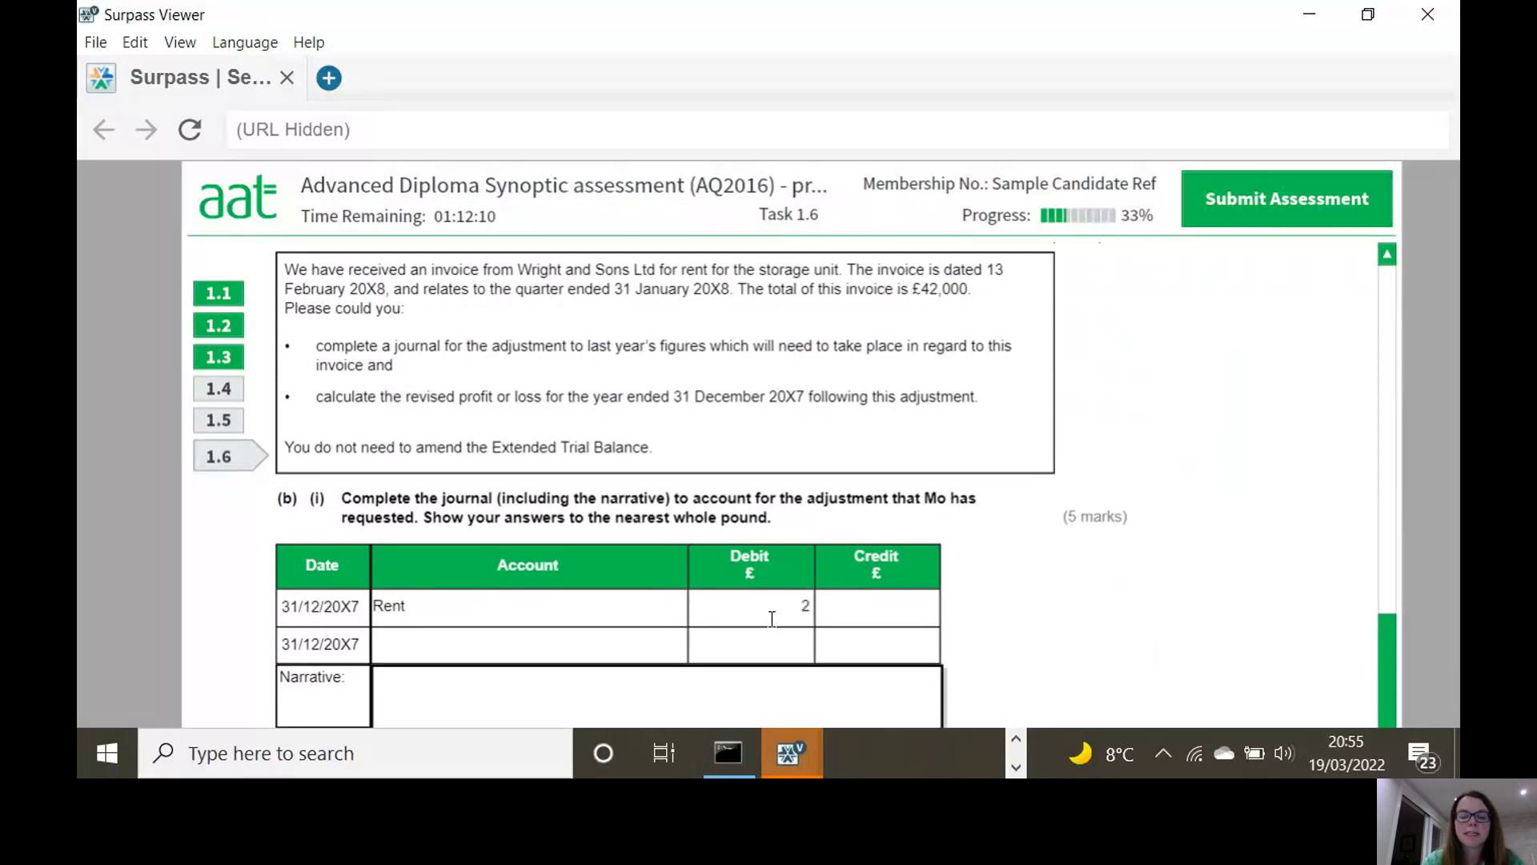
click(771, 618)
text(28000)
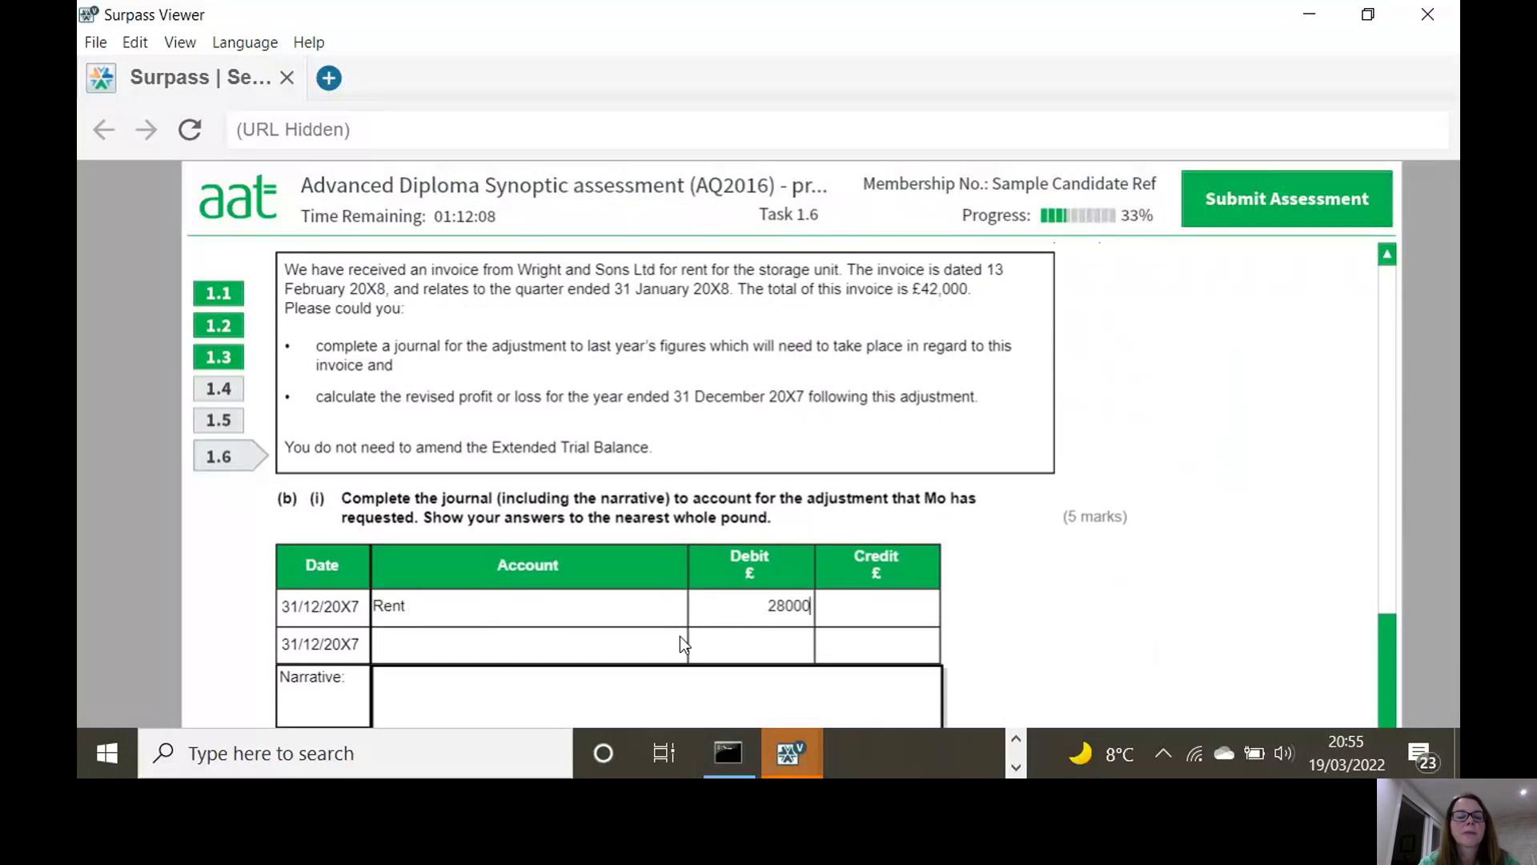
- Fill in the second journal line with account Accrued Expenses and a credit of 28000
click(472, 646)
text(Accrual)
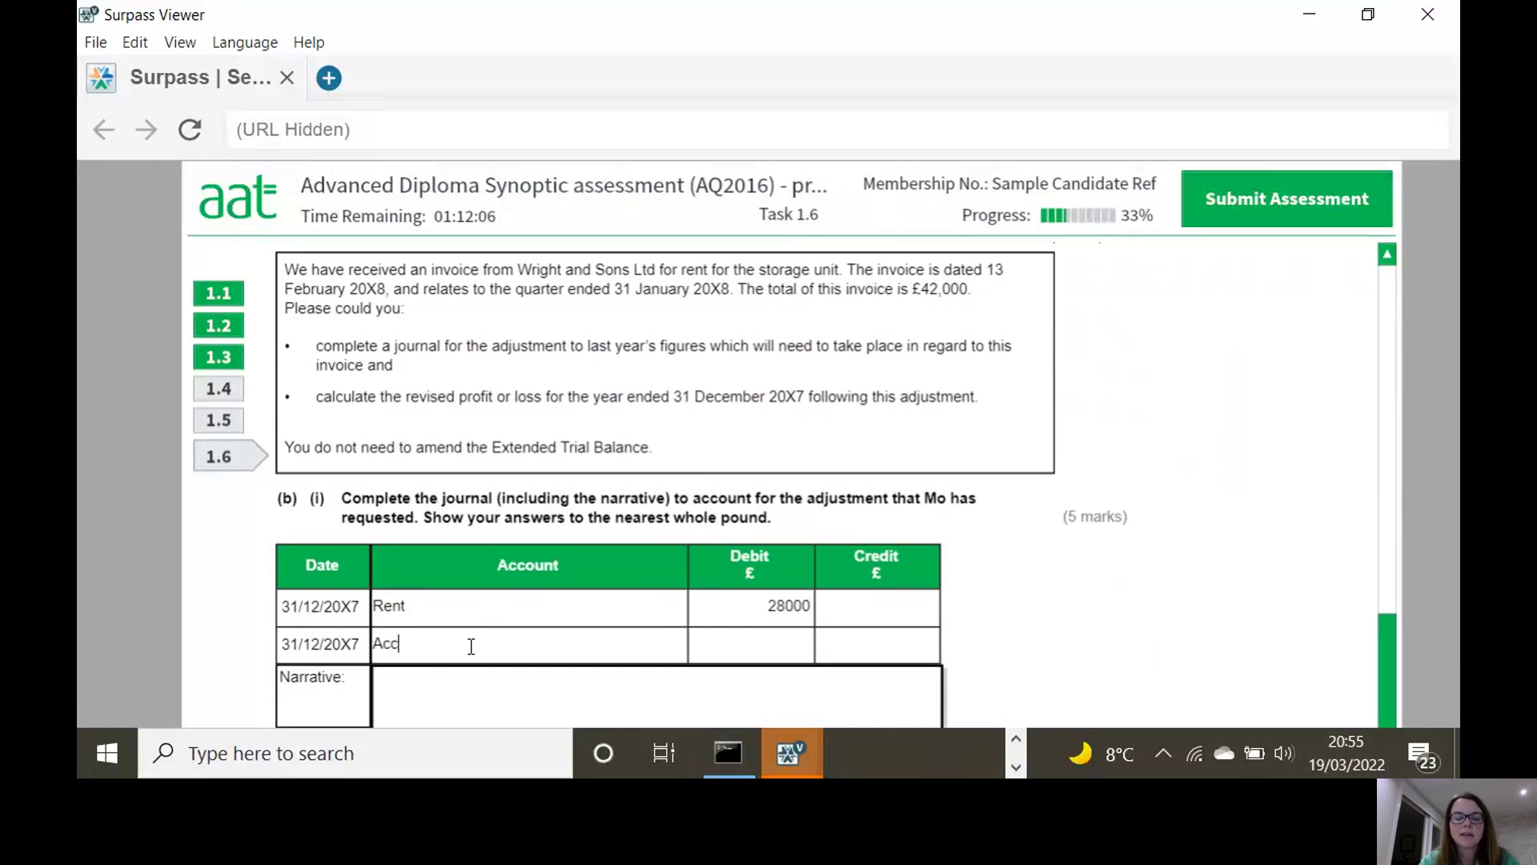
click(886, 652)
text(28000)
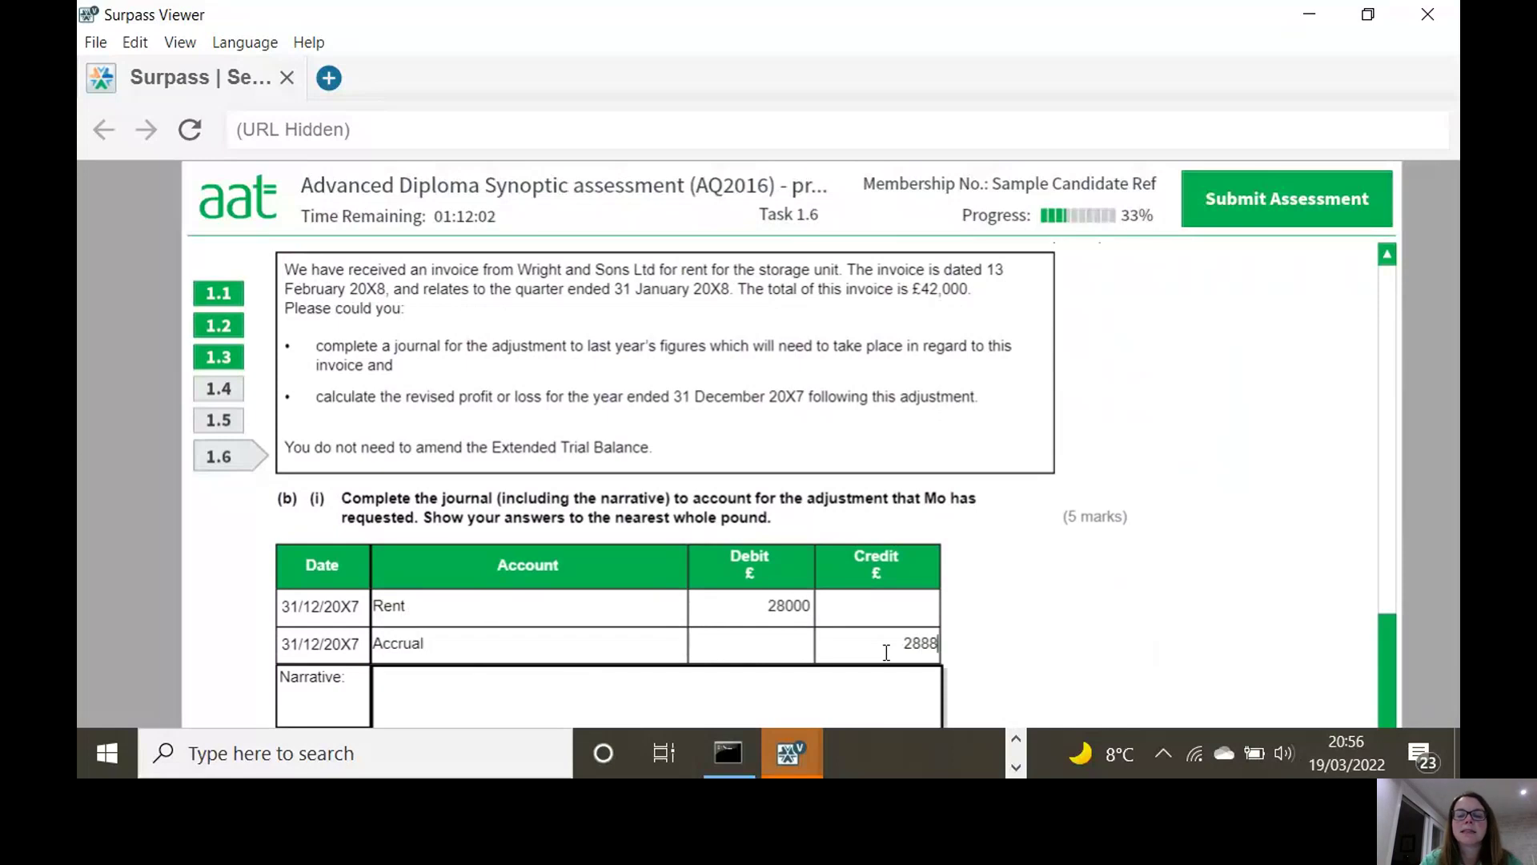
key(BackSpace)
key(BackSpace)
key(BackSpace)
text(000)
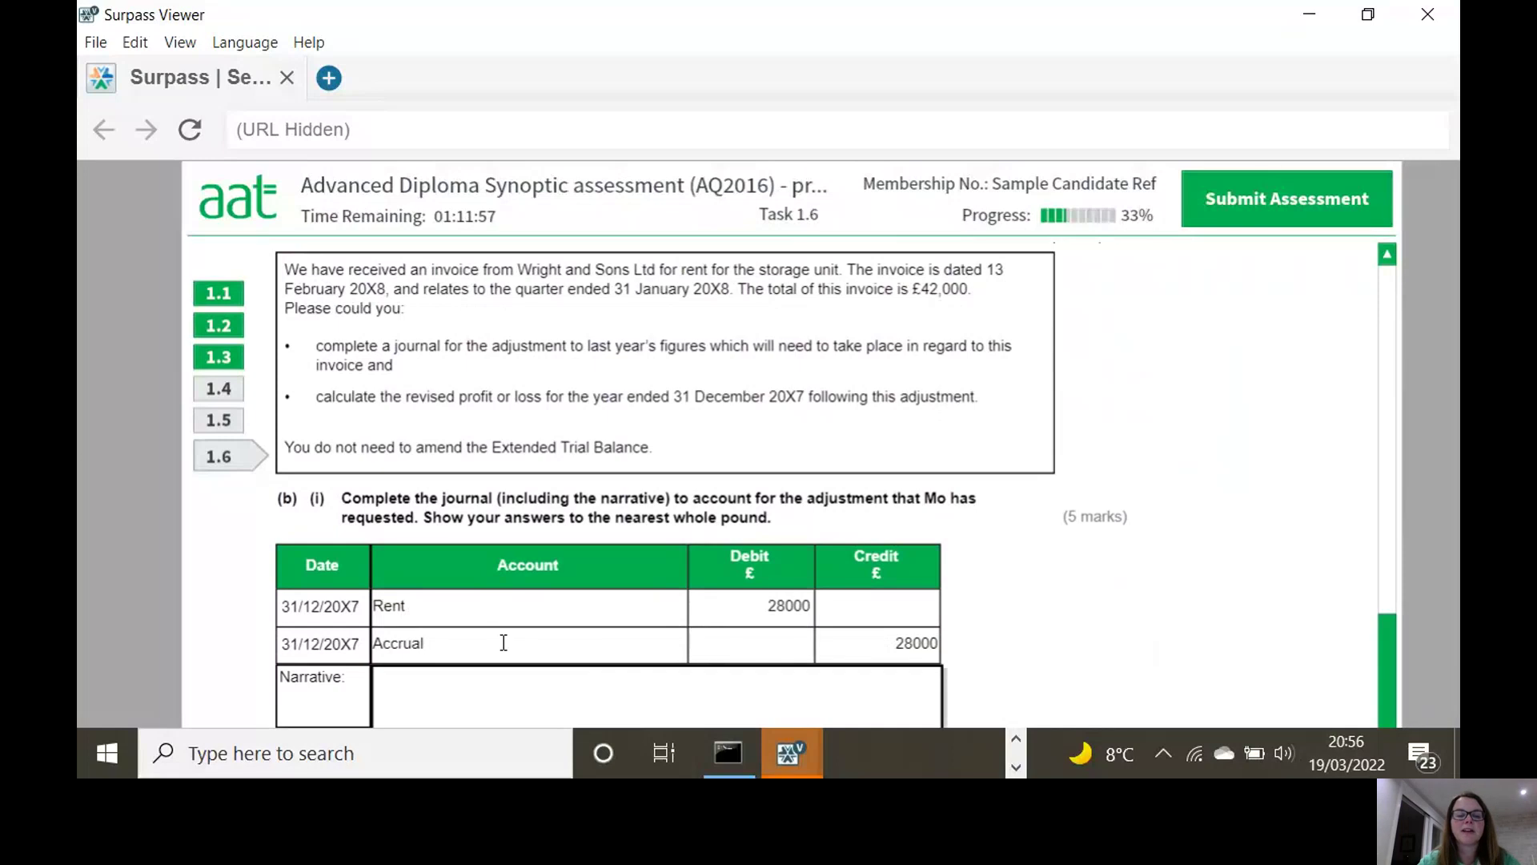
key(BackSpace)
key(BackSpace)
text(ed Expenses)
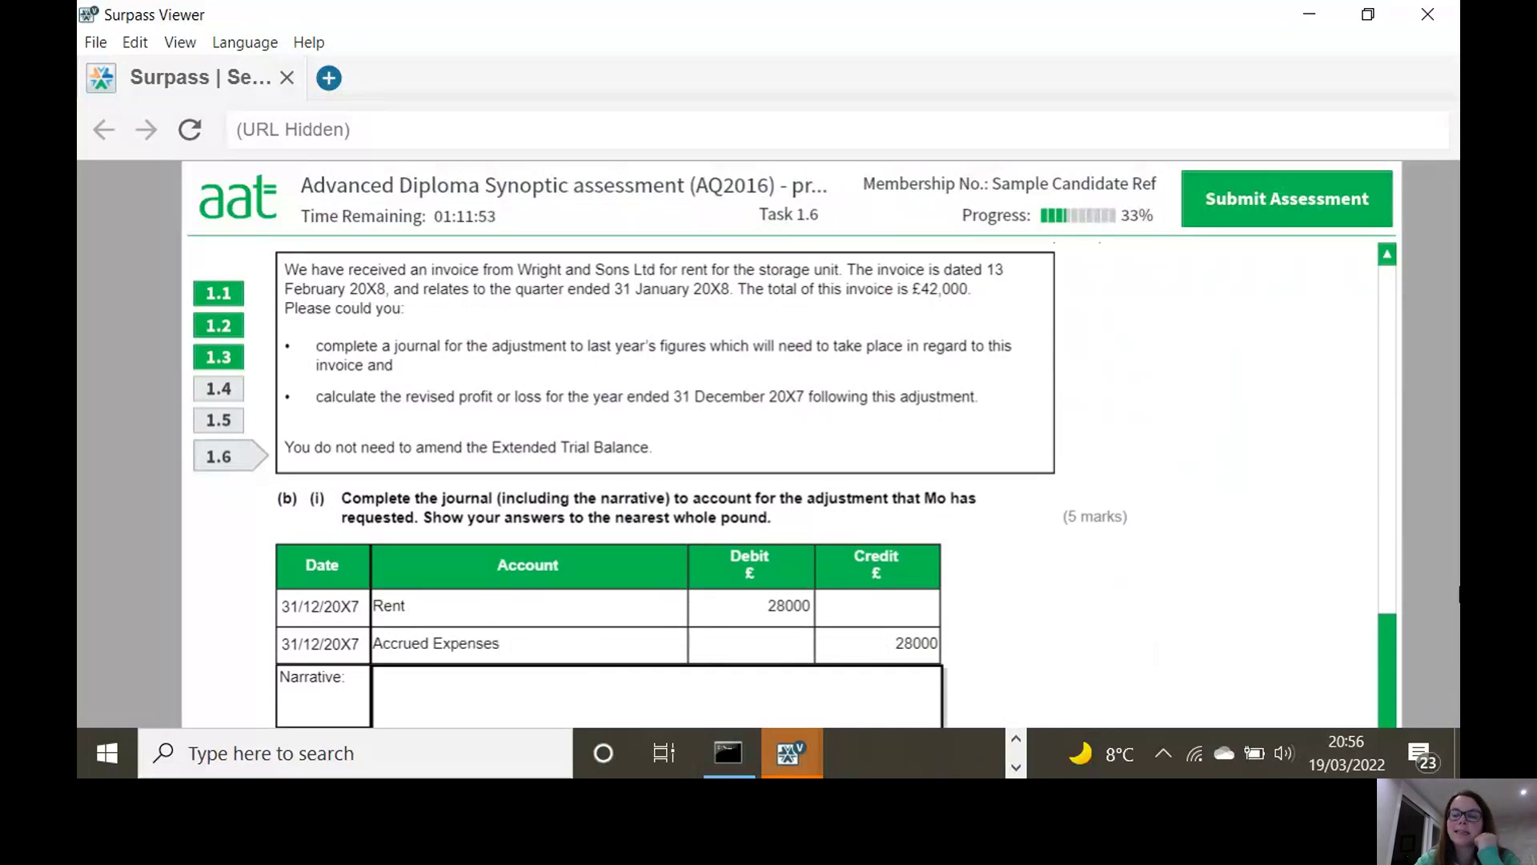
- Write the journal narrative "Providing an accrual for rent of the storage unit"
drag(1386, 621, 1390, 640)
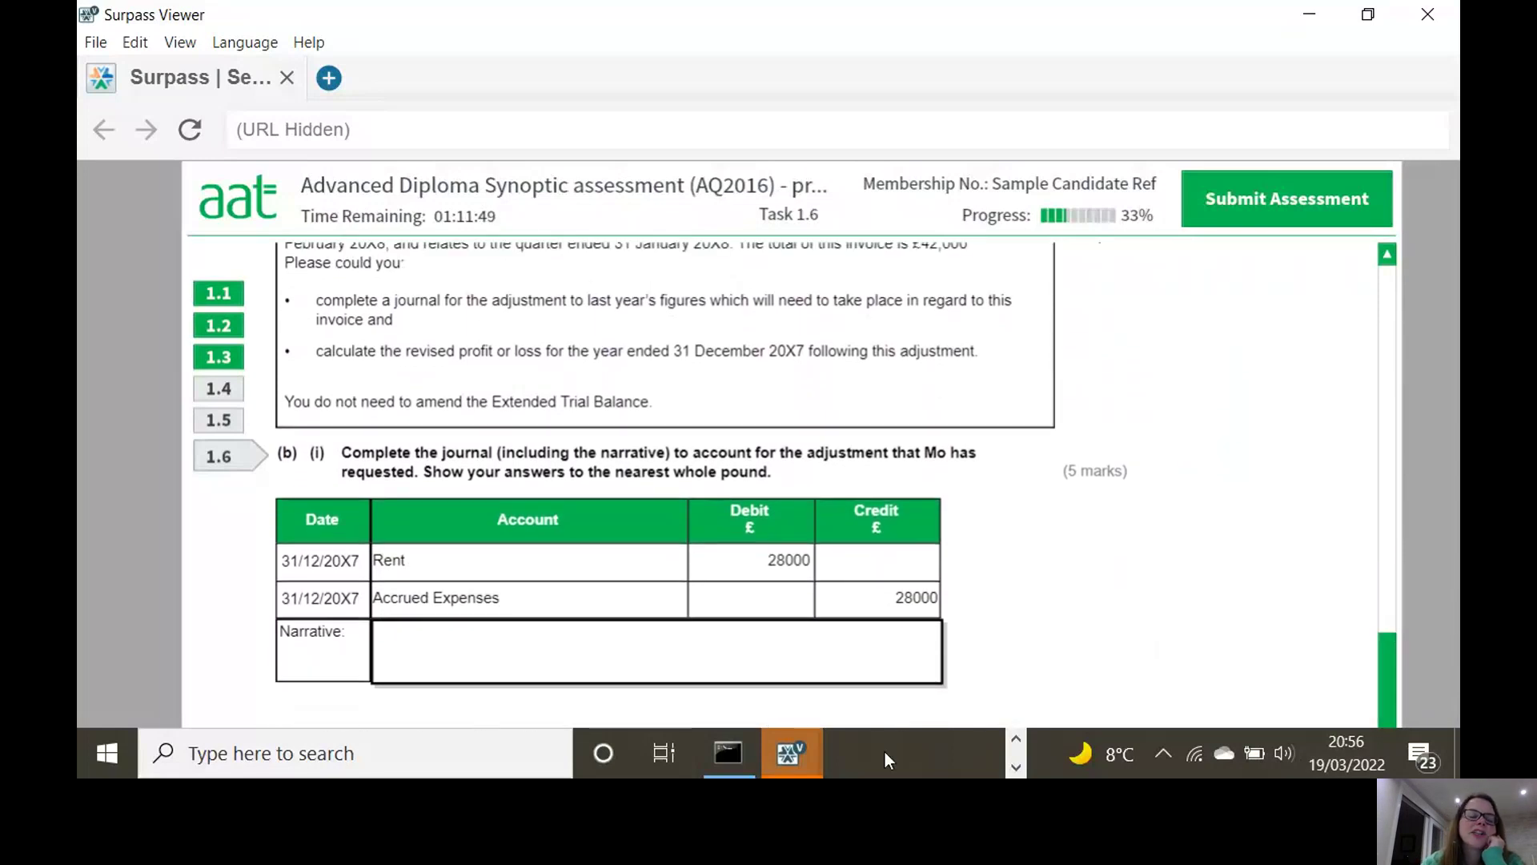
click(403, 635)
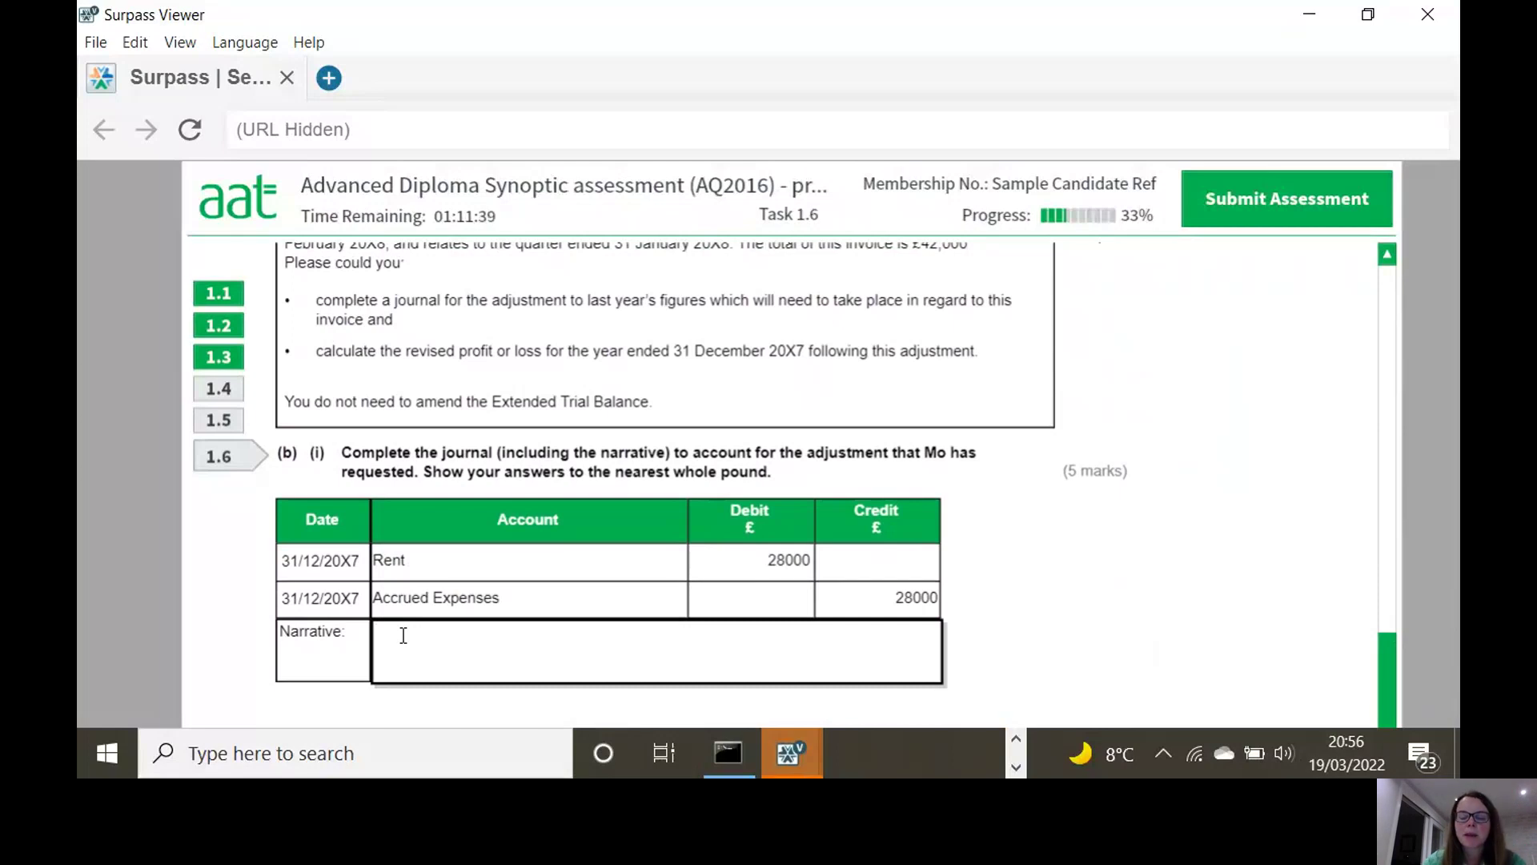
text(Providing an accru)
key(BackSpace)
text(rual for rent of)
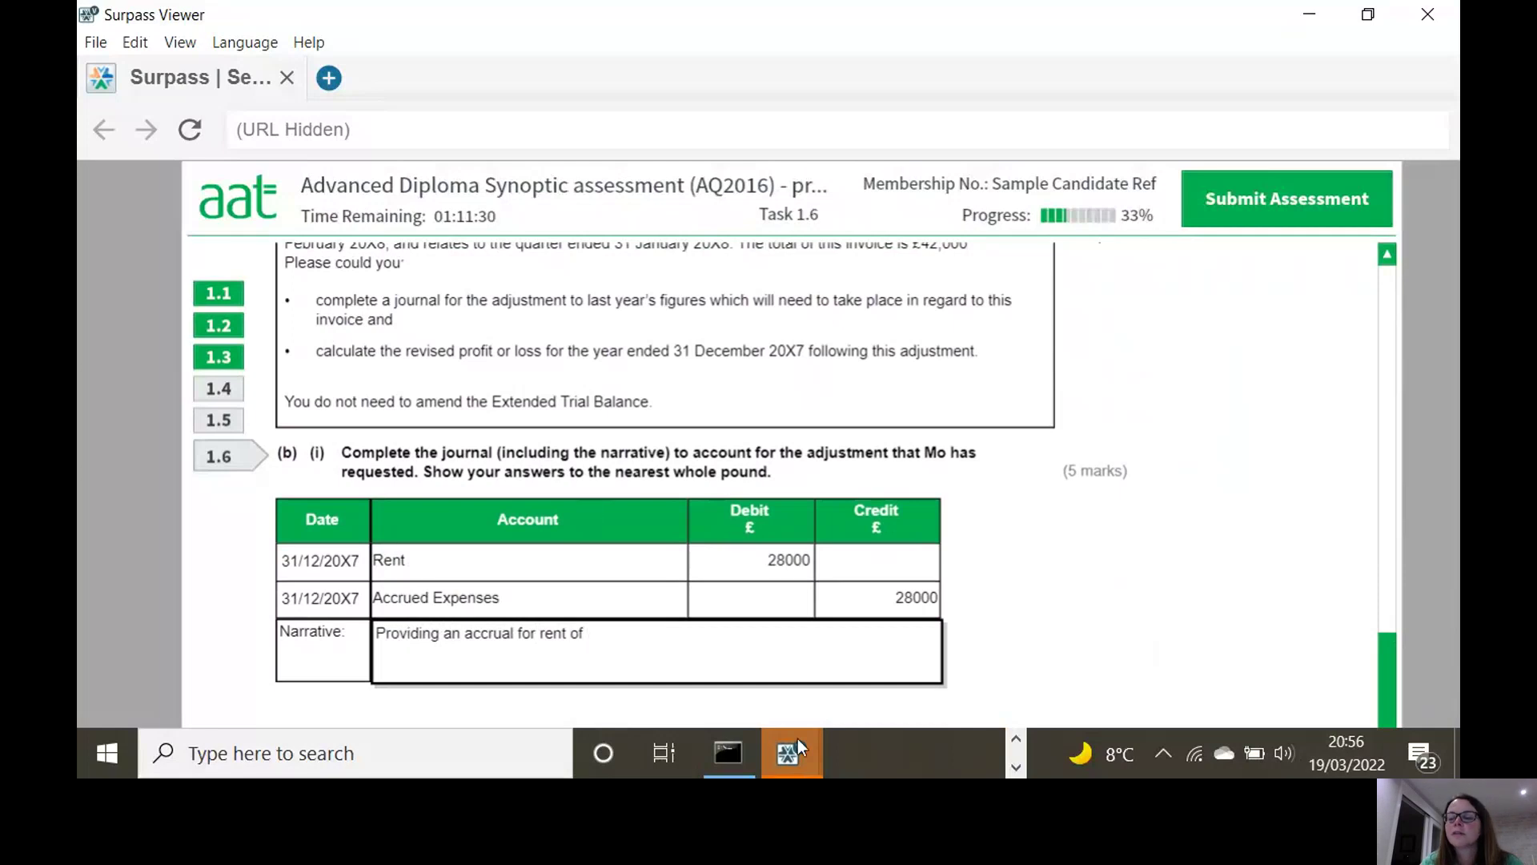
mouse_move(1382, 681)
mouse_down()
mouse_move(1385, 651)
mouse_move(1387, 697)
mouse_up()
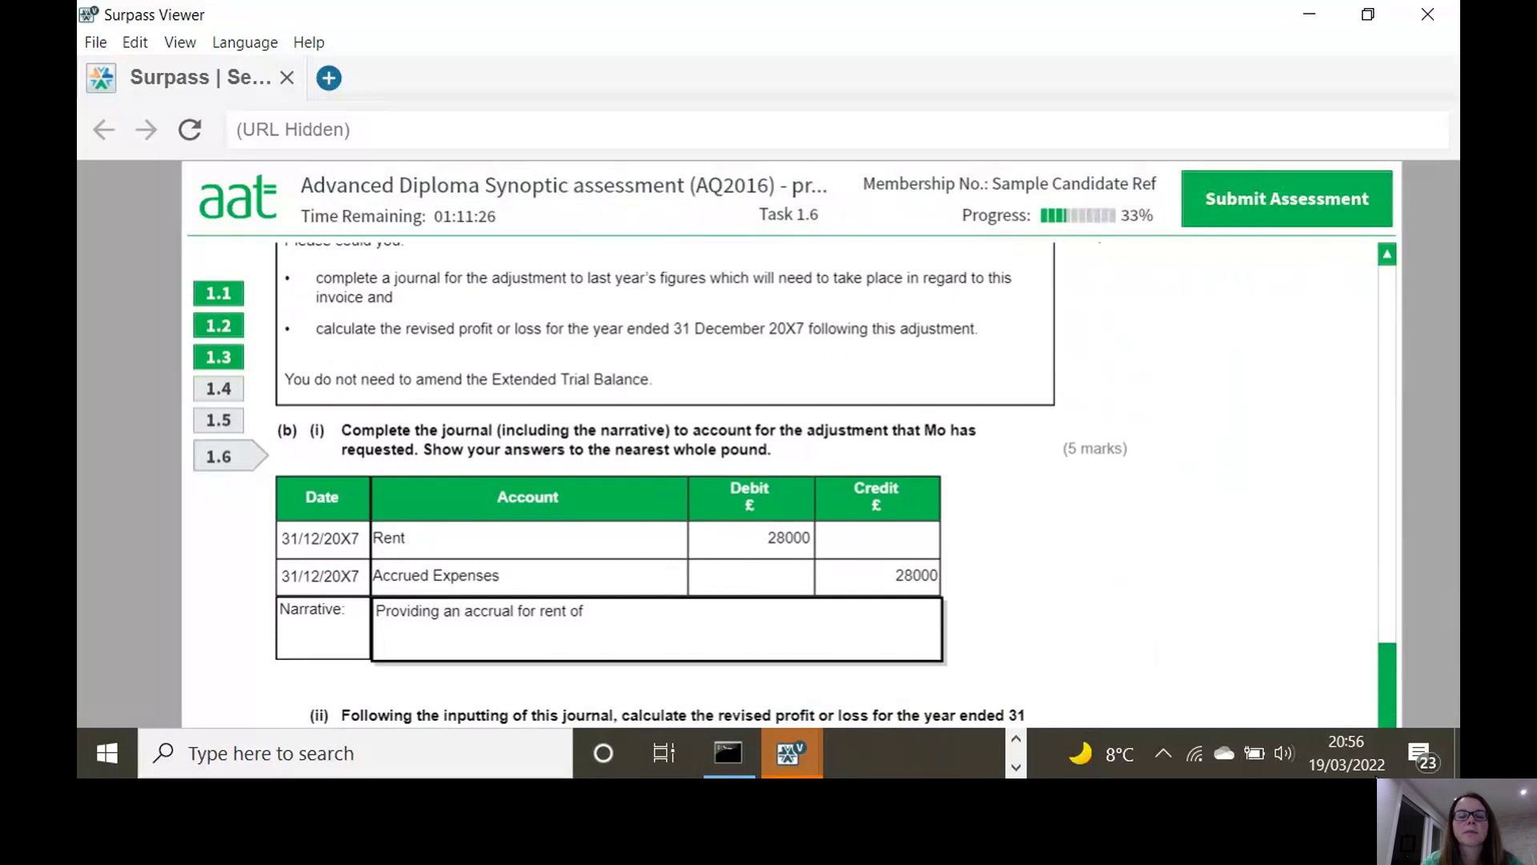
click(601, 610)
text(the so)
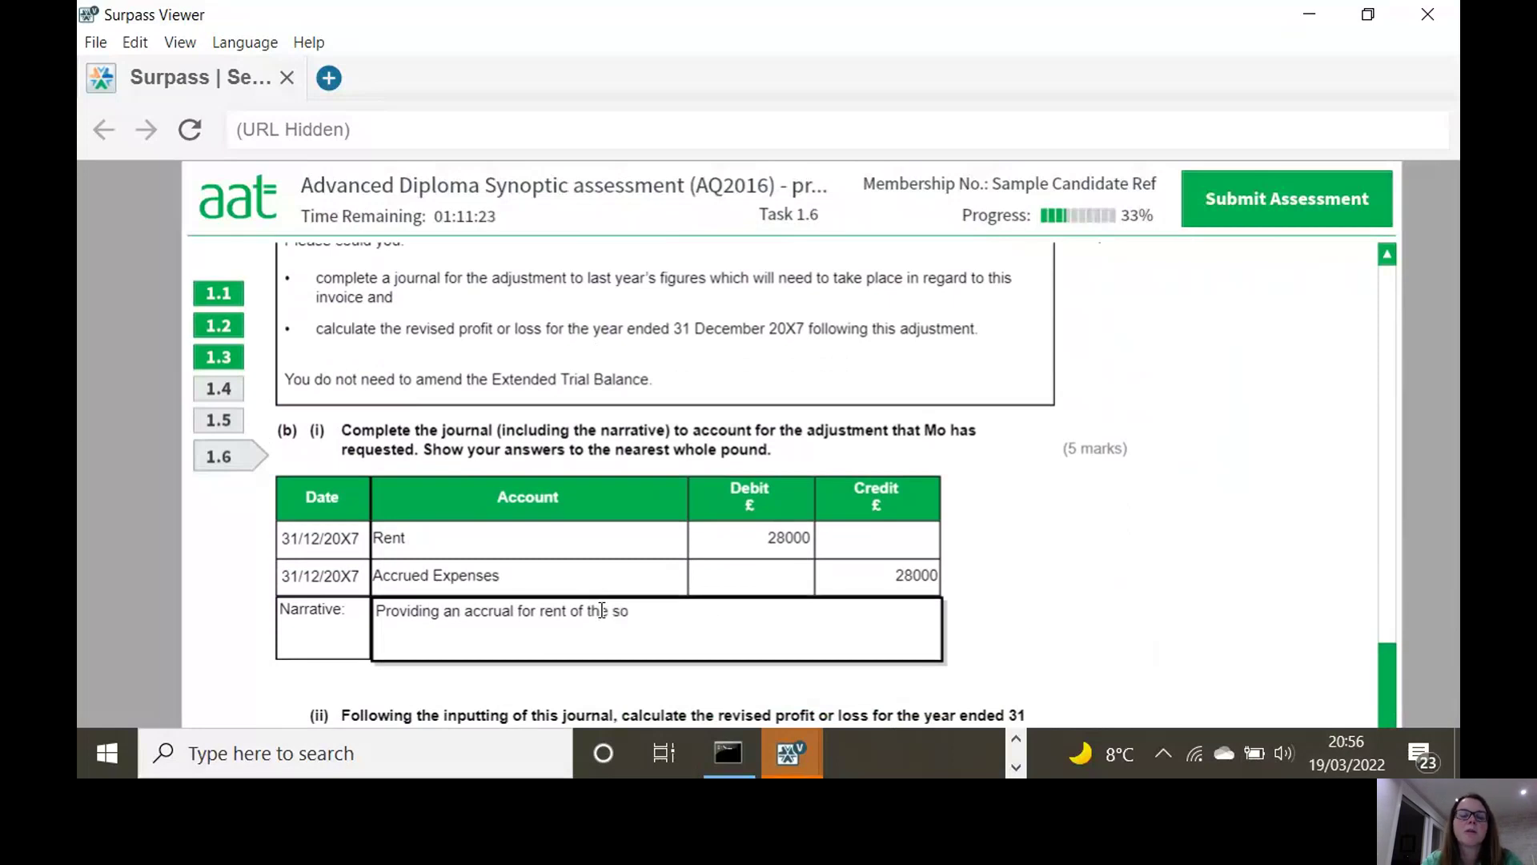
key(BackSpace)
text(torage unit)
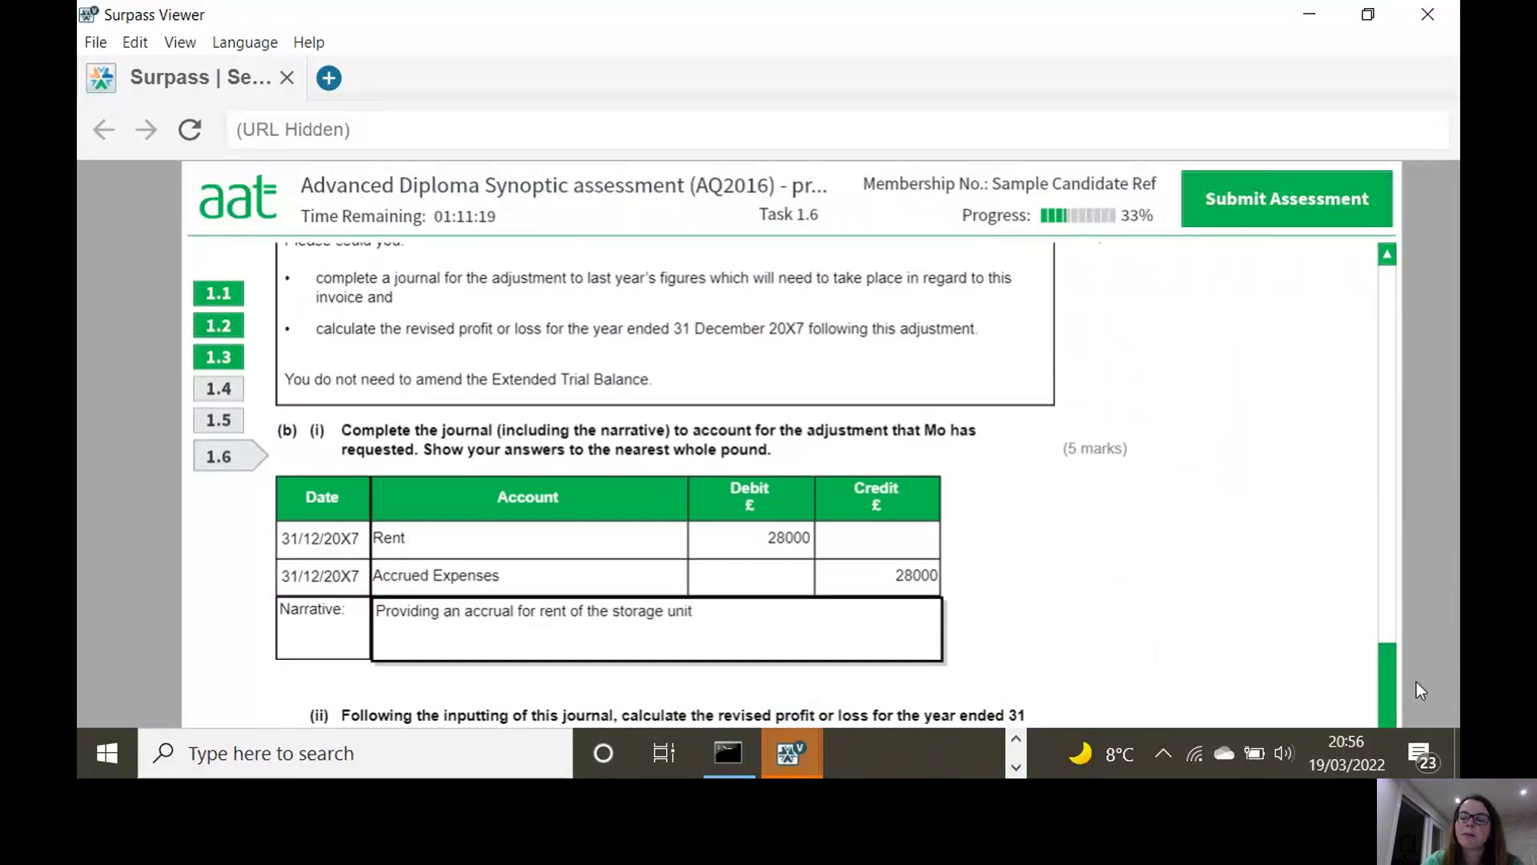
- Answer part (b)(ii) with a revised result for the year of -213588, after checking the loss in the trial balance
drag(1390, 660, 1406, 511)
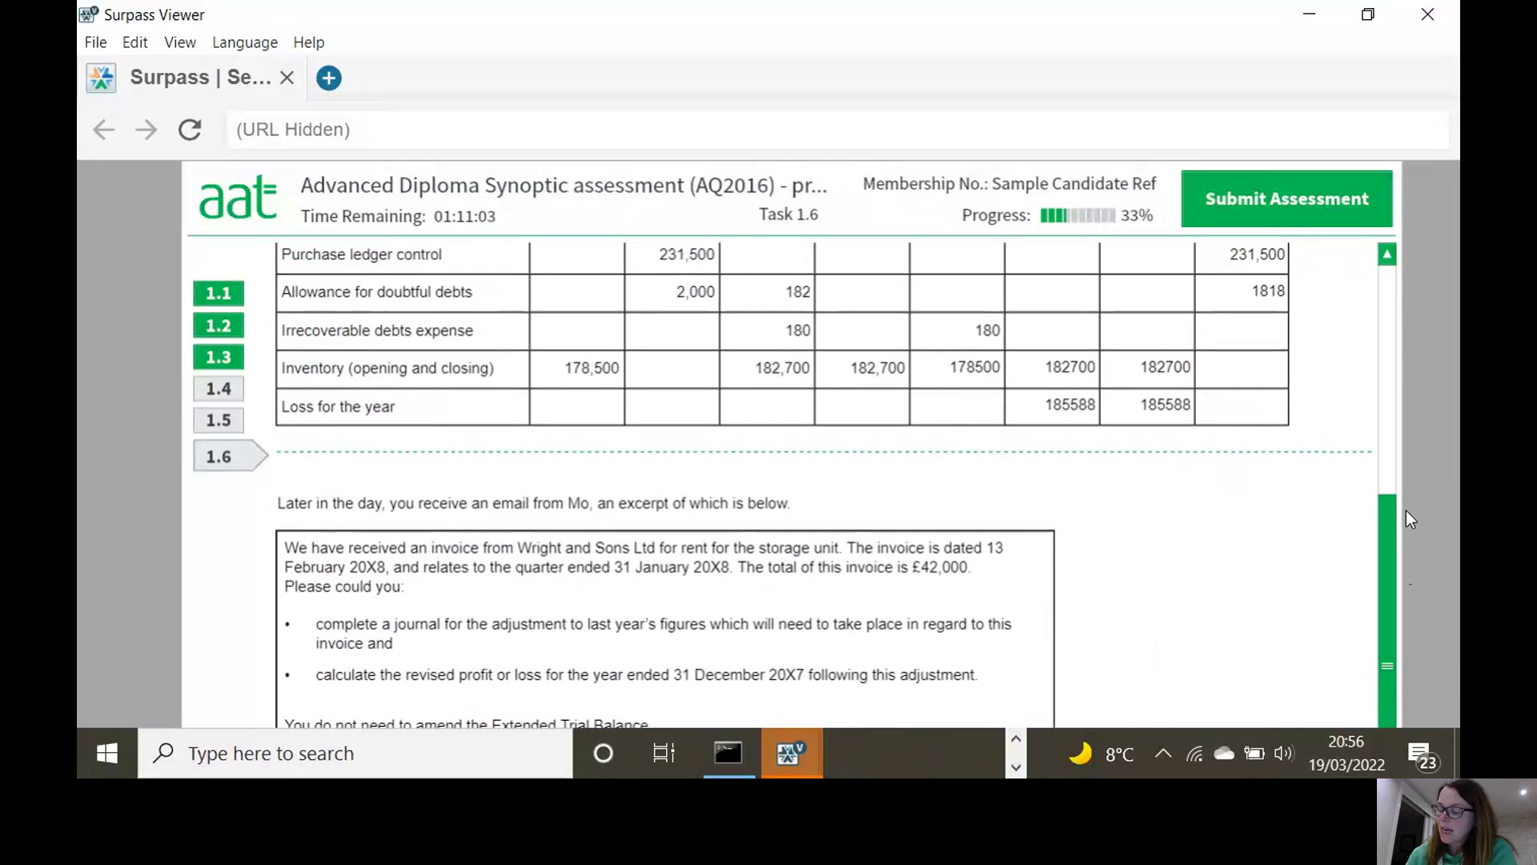
drag(1386, 520, 1390, 704)
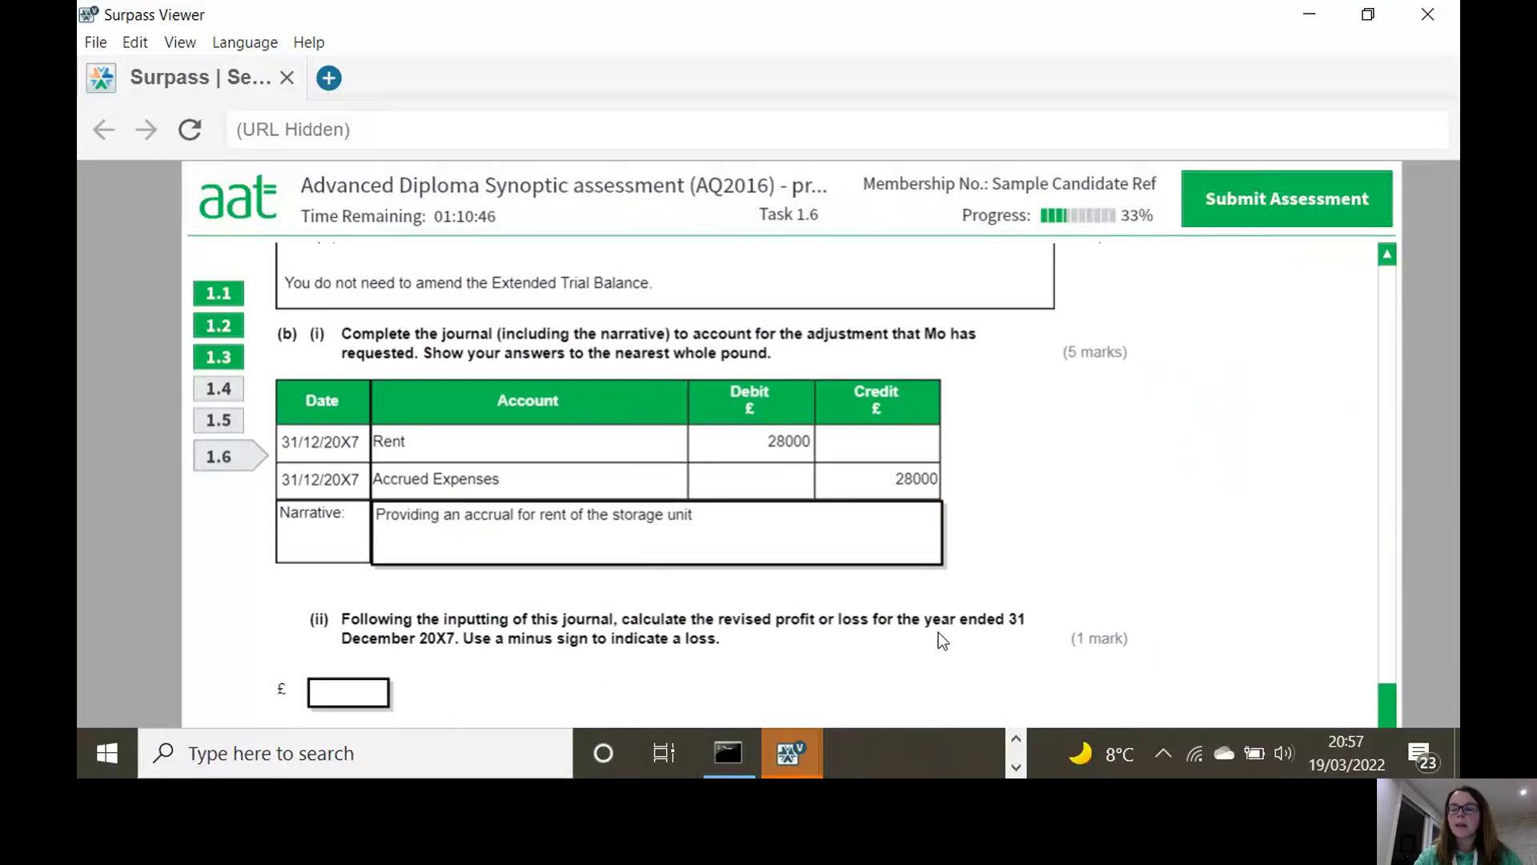
scroll(770, 459, down, 1)
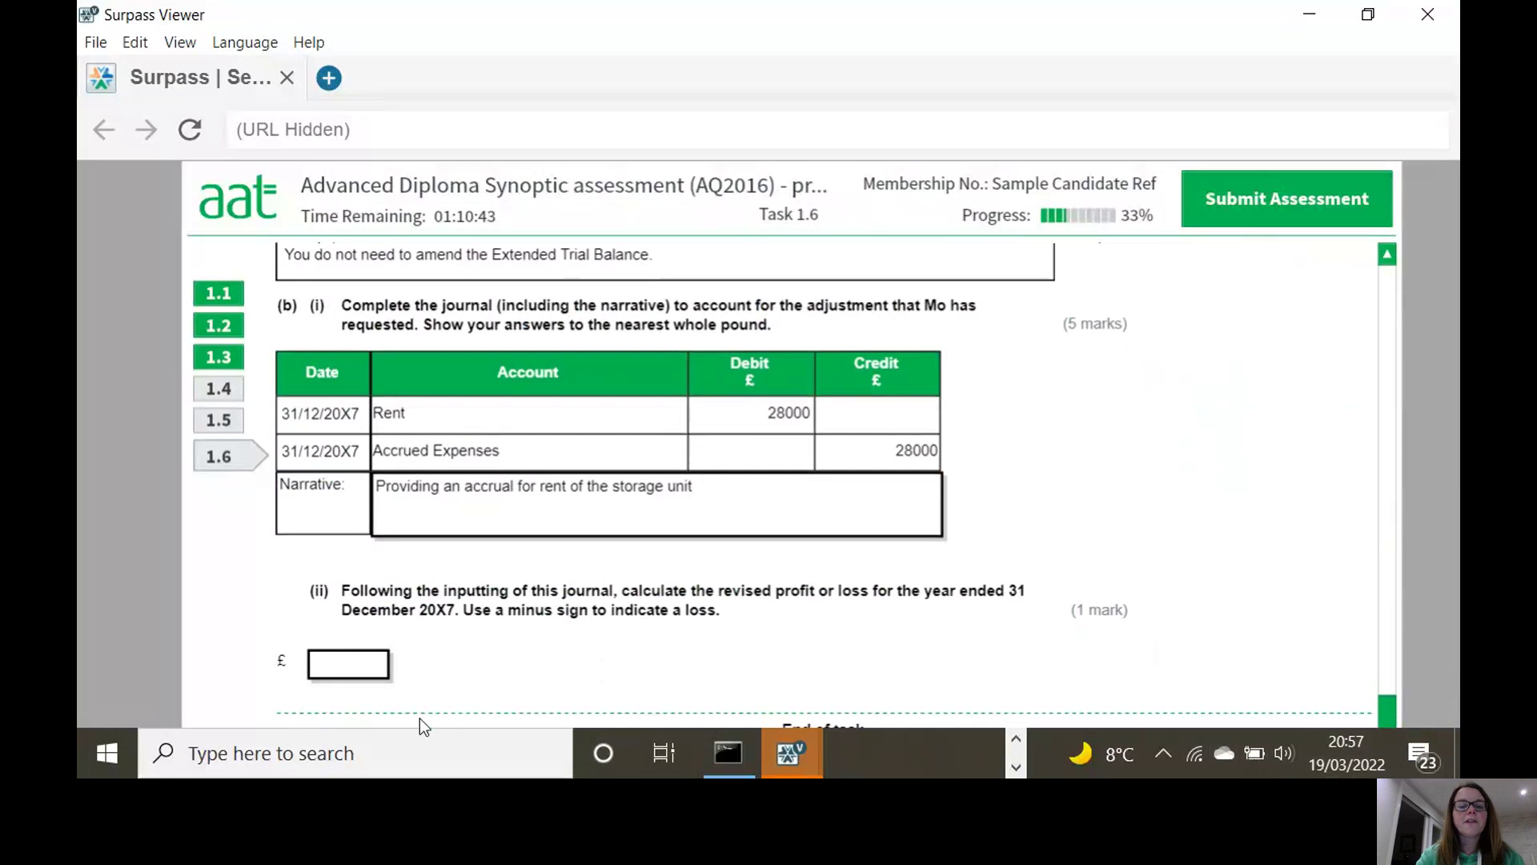
click(332, 665)
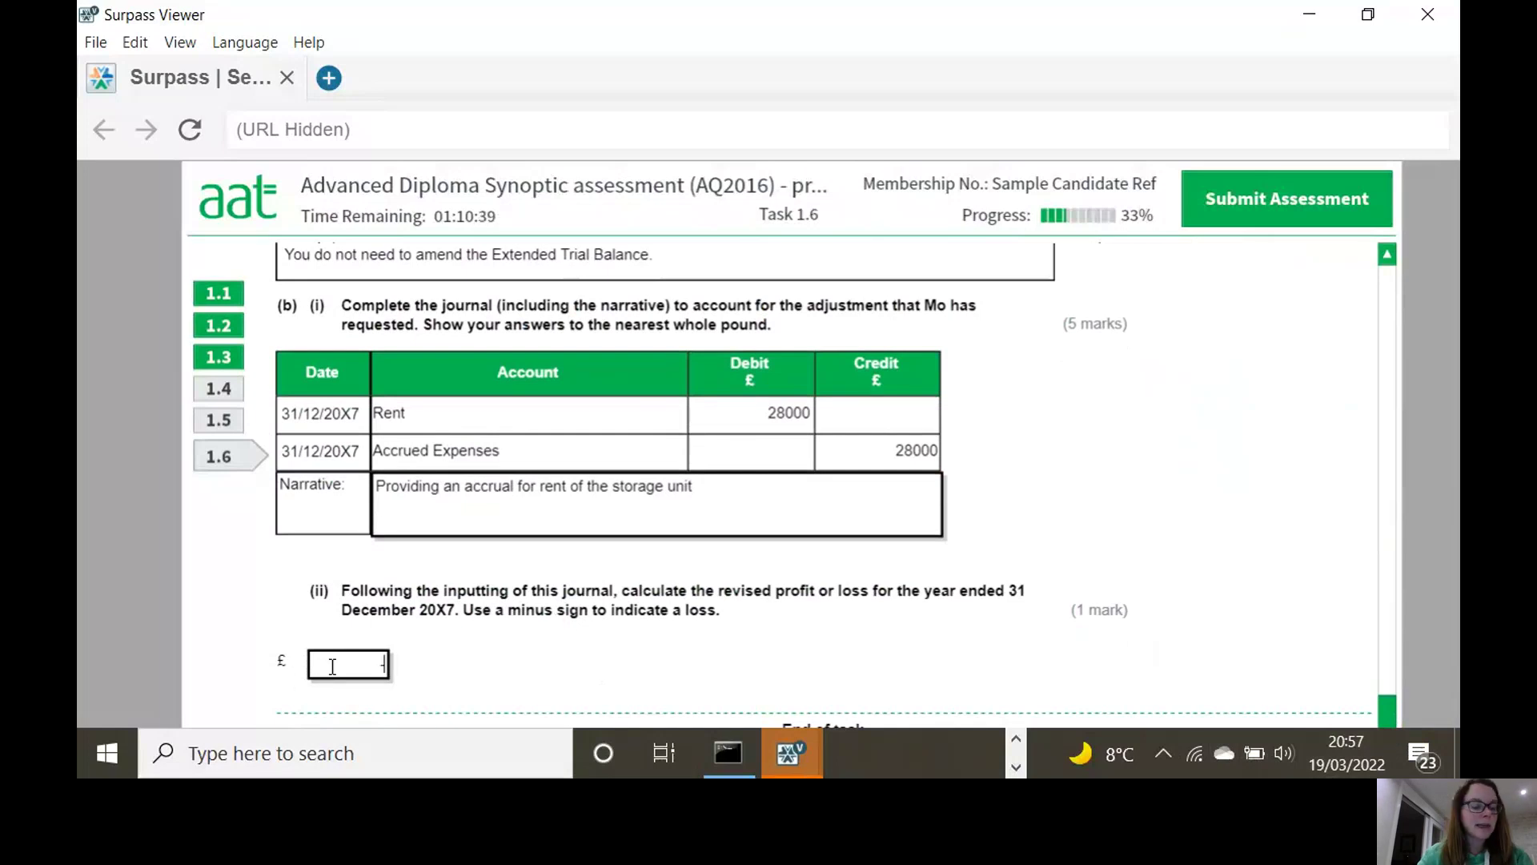
text(-213588)
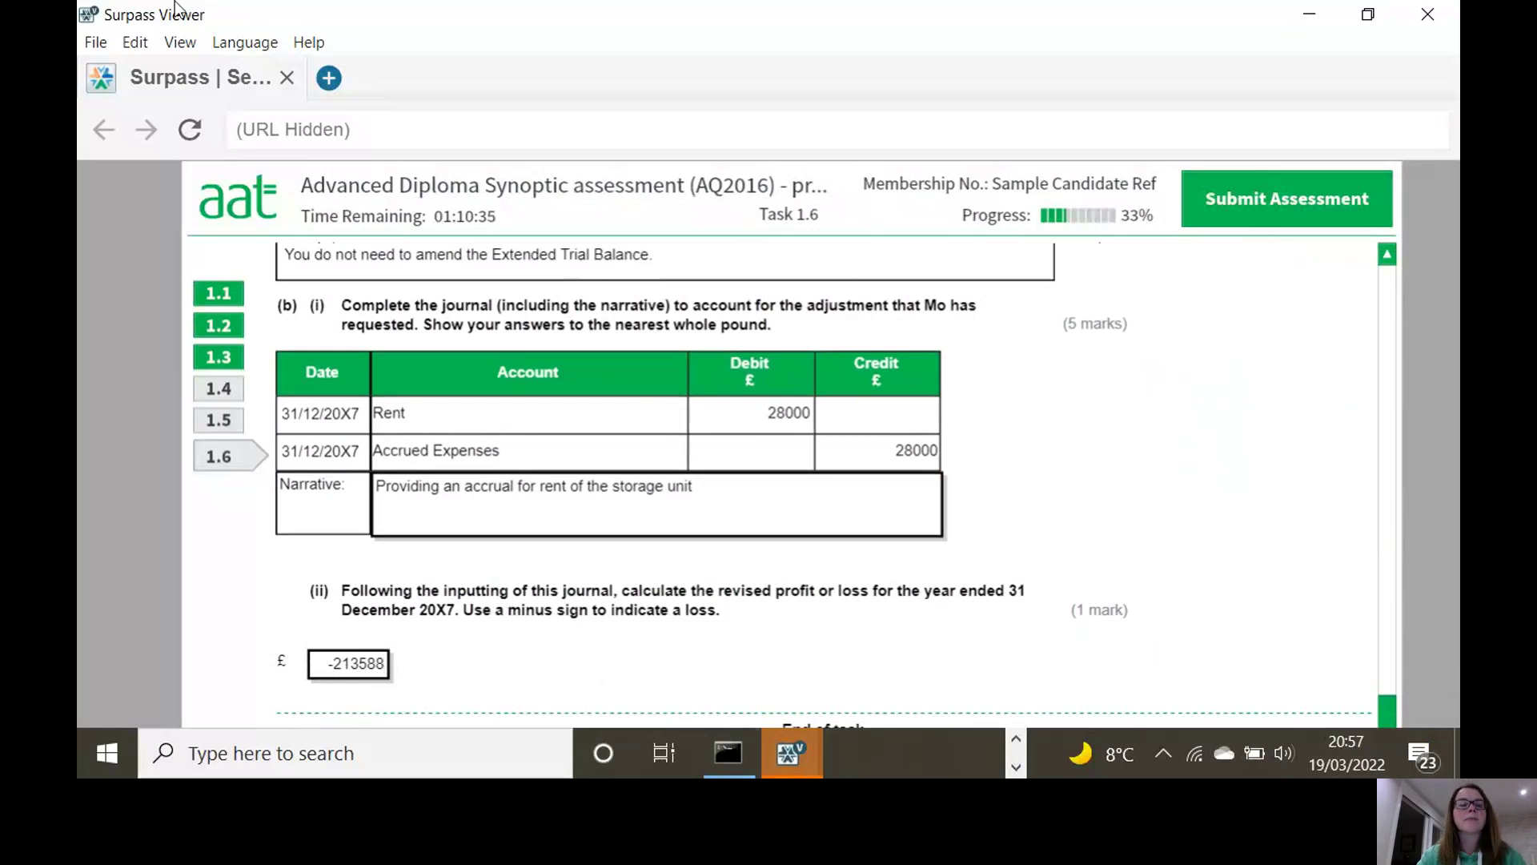
- Reduce the zoom level of the assessment page
click(178, 40)
click(191, 73)
click(178, 44)
click(199, 136)
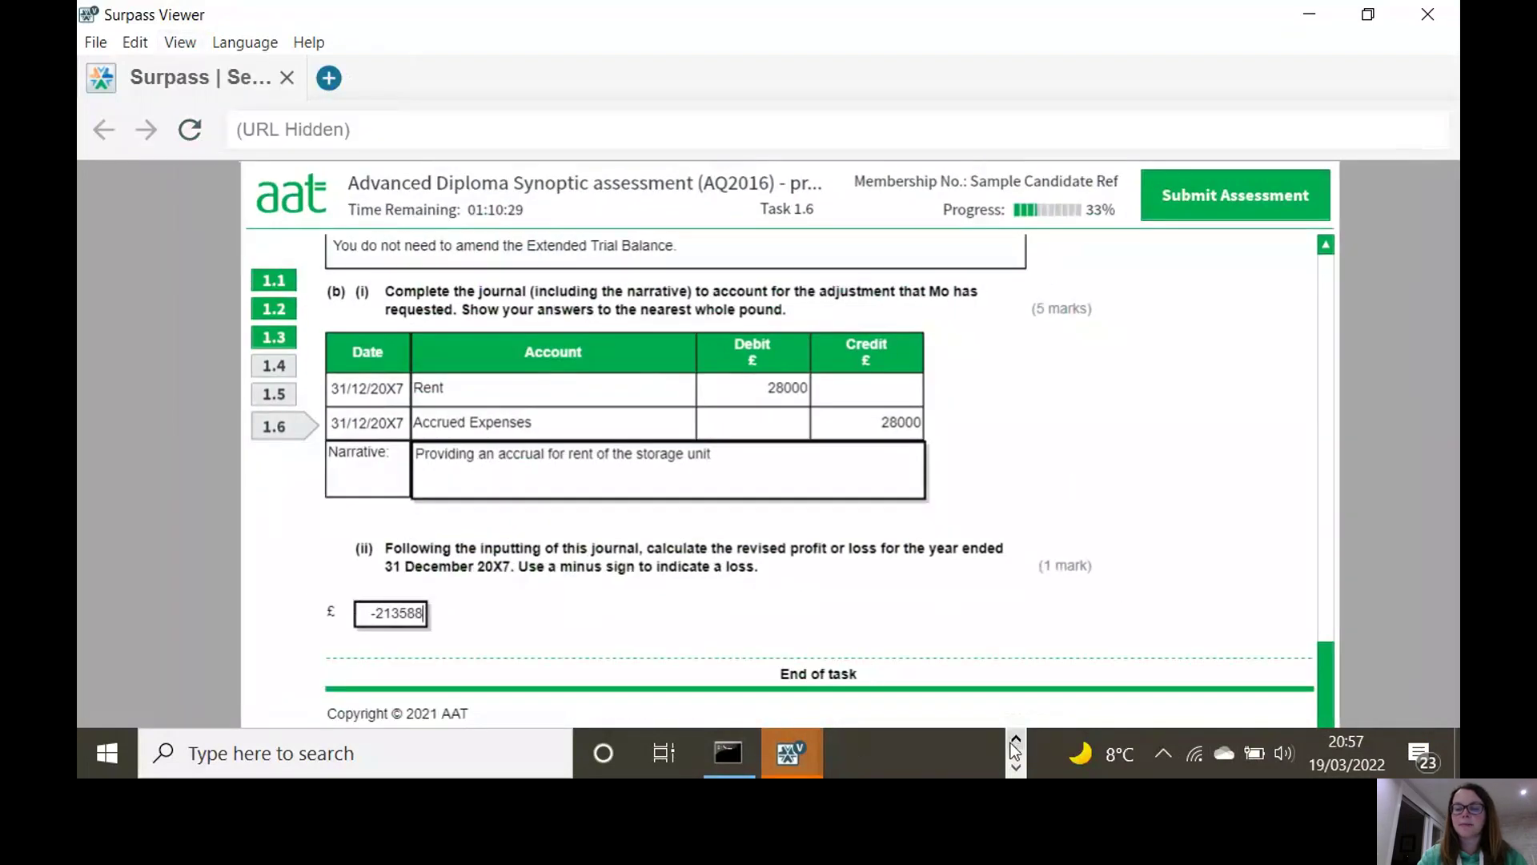
- Minimise the assessment viewer to return to the Microsoft Teams meeting in the browser
click(1016, 766)
click(1017, 767)
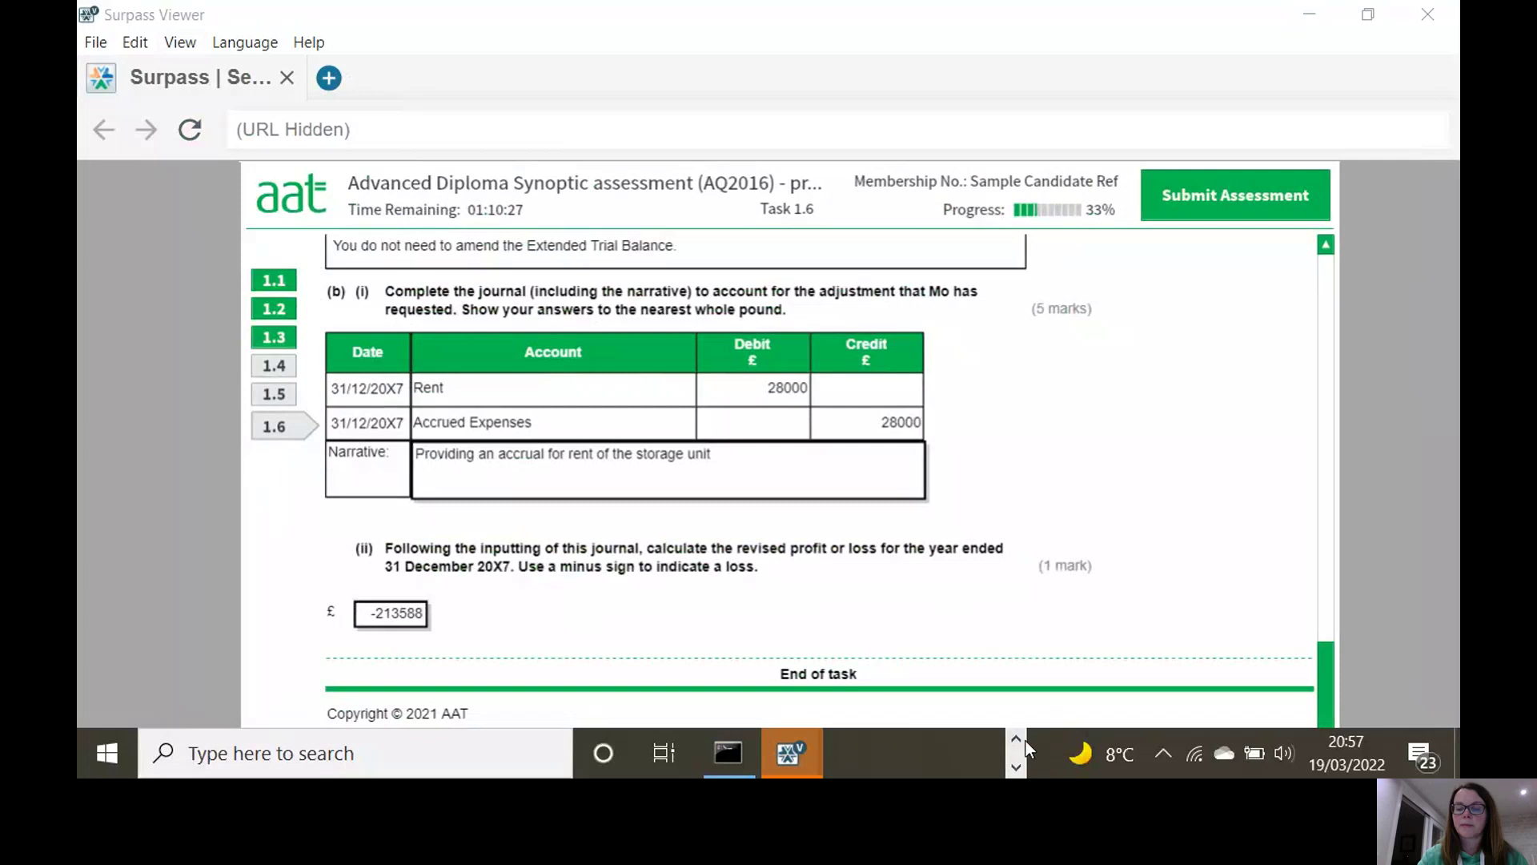
click(1314, 16)
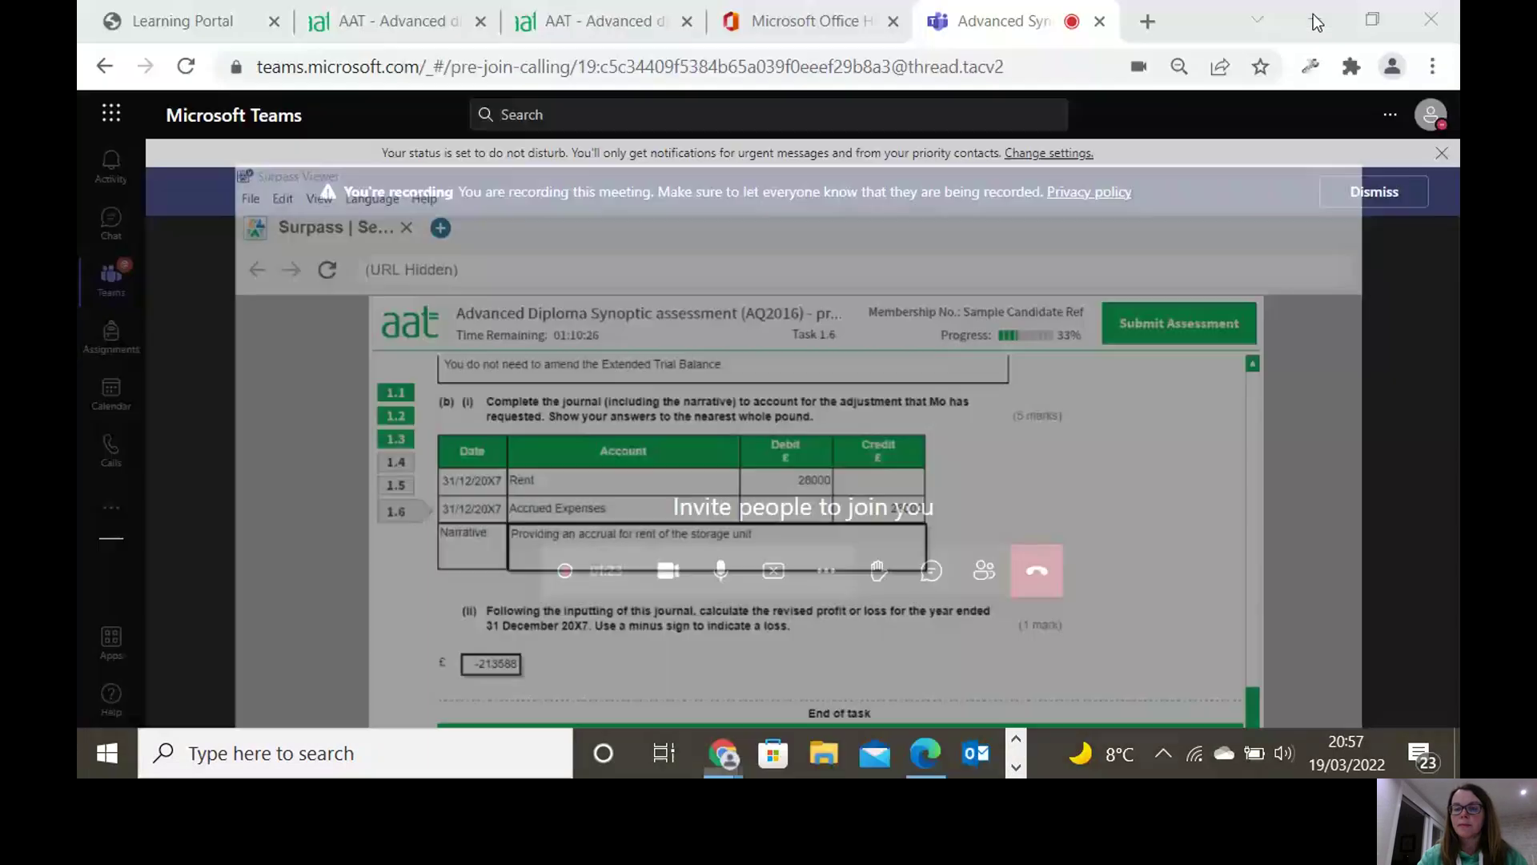